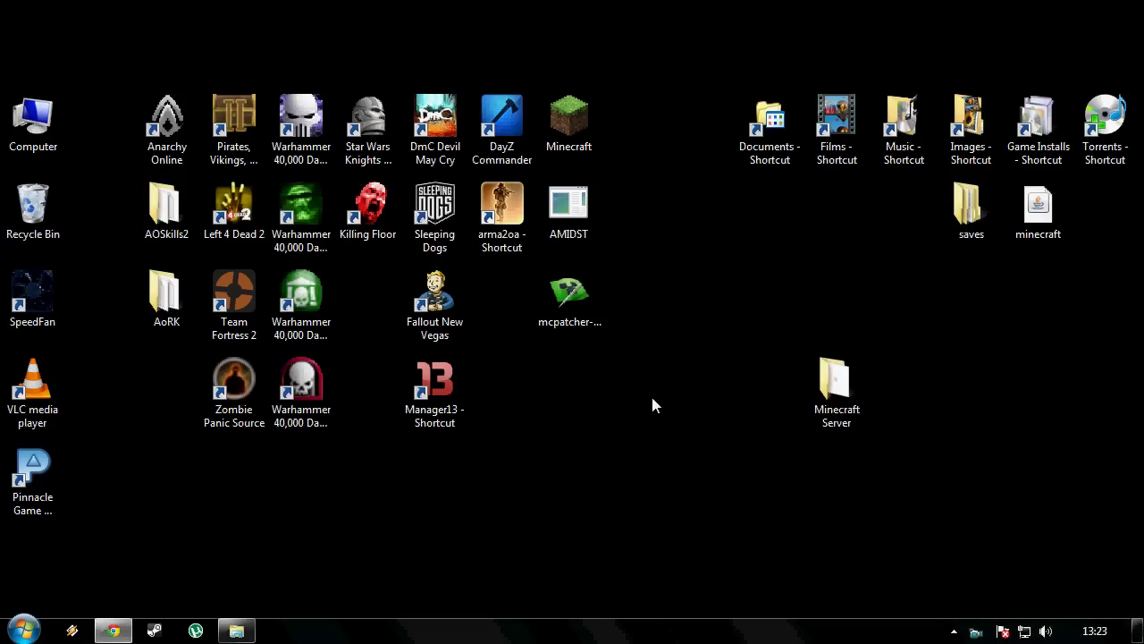
# - Review the Multiplayer Server section of the Minecraft download page, then open the desktop Minecraft Server folder
pyautogui.click(113, 630)
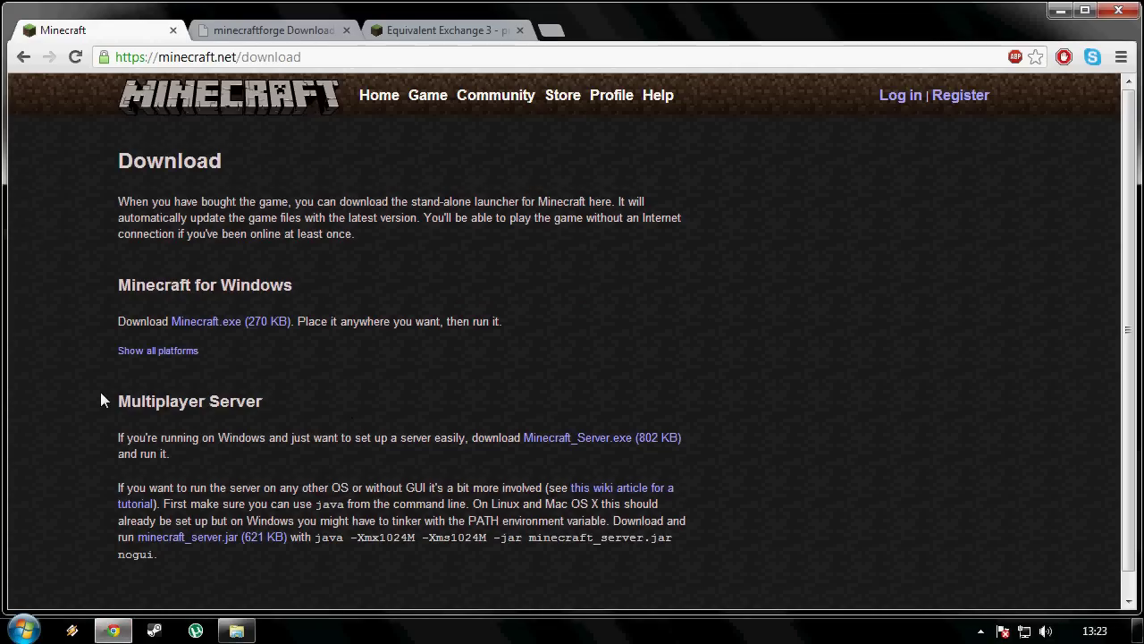
pyautogui.moveTo(100, 395); pyautogui.dragTo(233, 396)
pyautogui.click(240, 396)
pyautogui.scroll(-1, 248, 393)
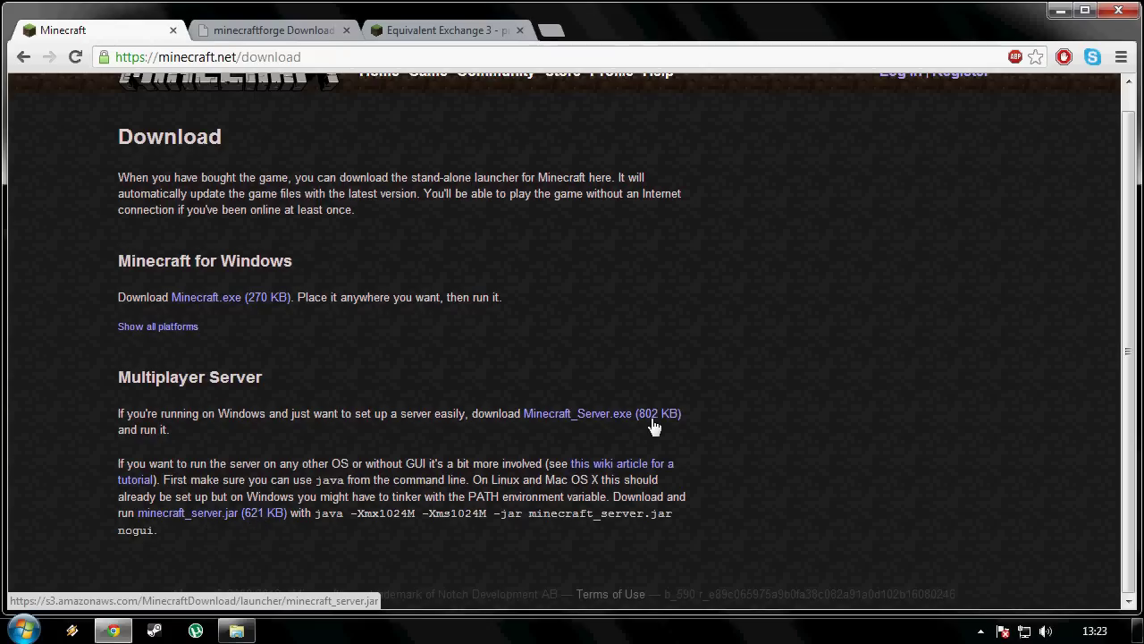
pyautogui.click(1061, 11)
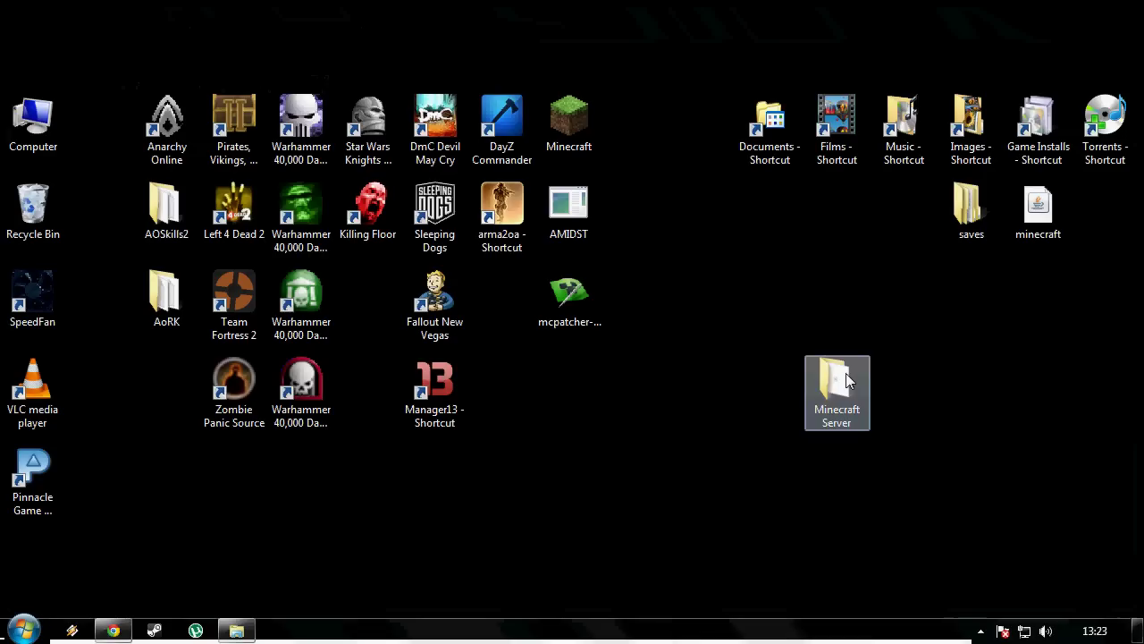
pyautogui.doubleClick(846, 382)
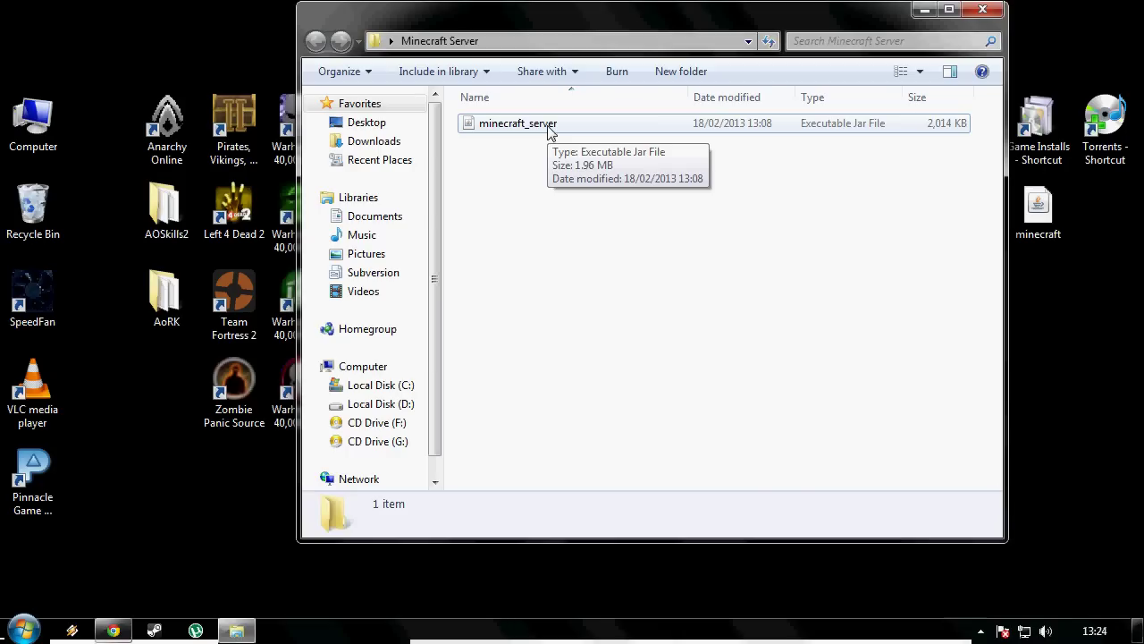
# - Run minecraft_server once to generate the world and config files, then select the new files
pyautogui.doubleClick(549, 125)
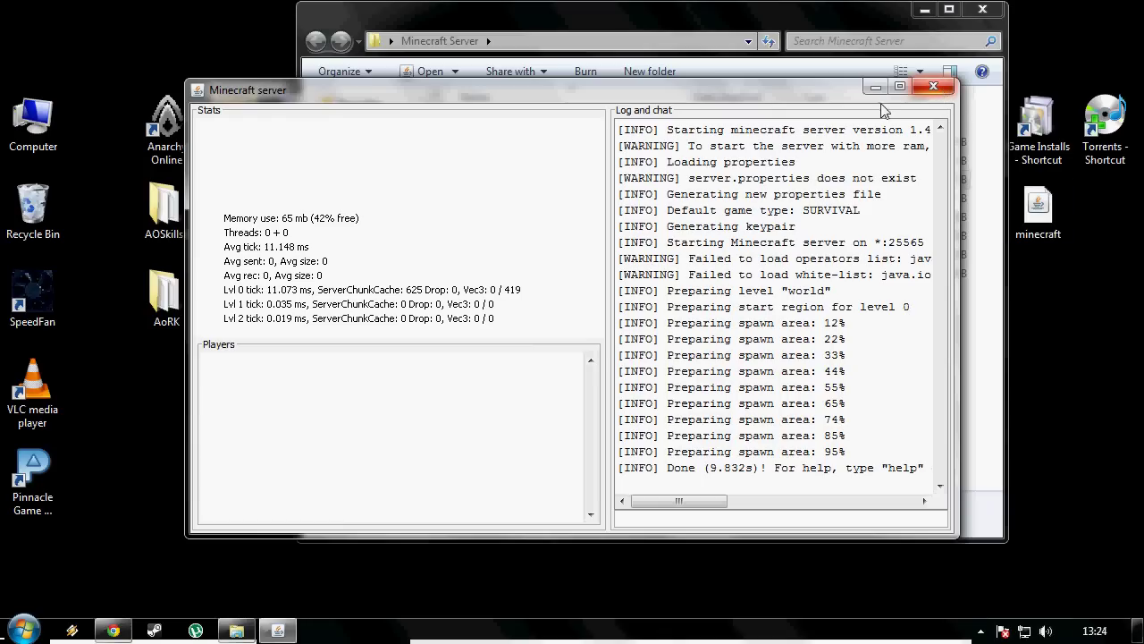
pyautogui.click(746, 27)
pyautogui.moveTo(628, 346); pyautogui.dragTo(510, 330)
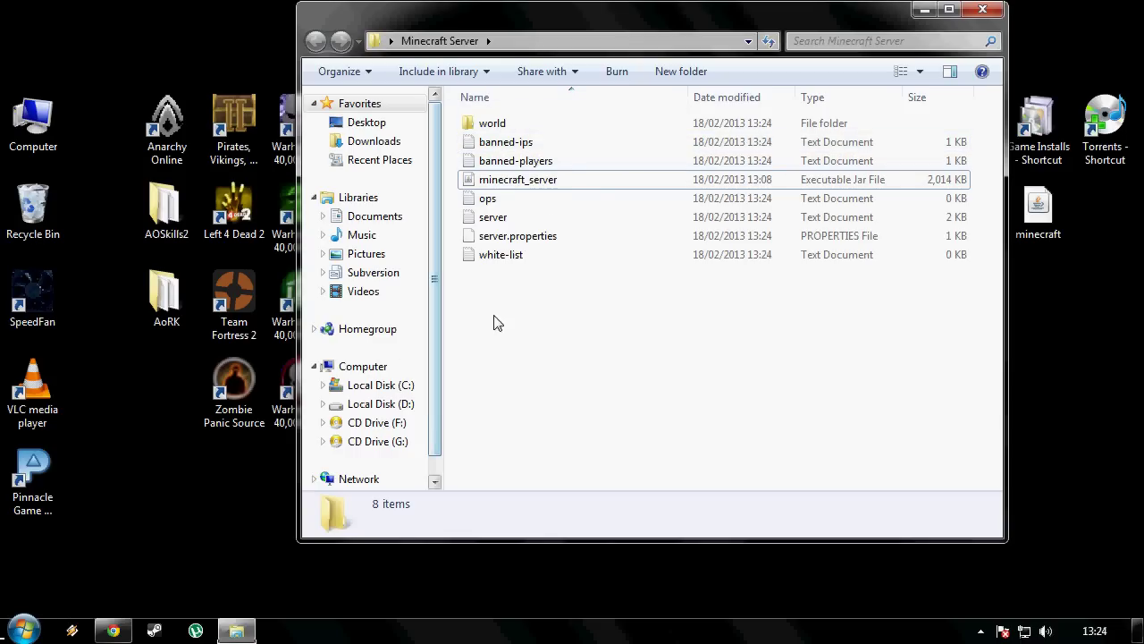
# - Close the Minecraft Server folder window and the Minecraft download tab
pyautogui.click(112, 631)
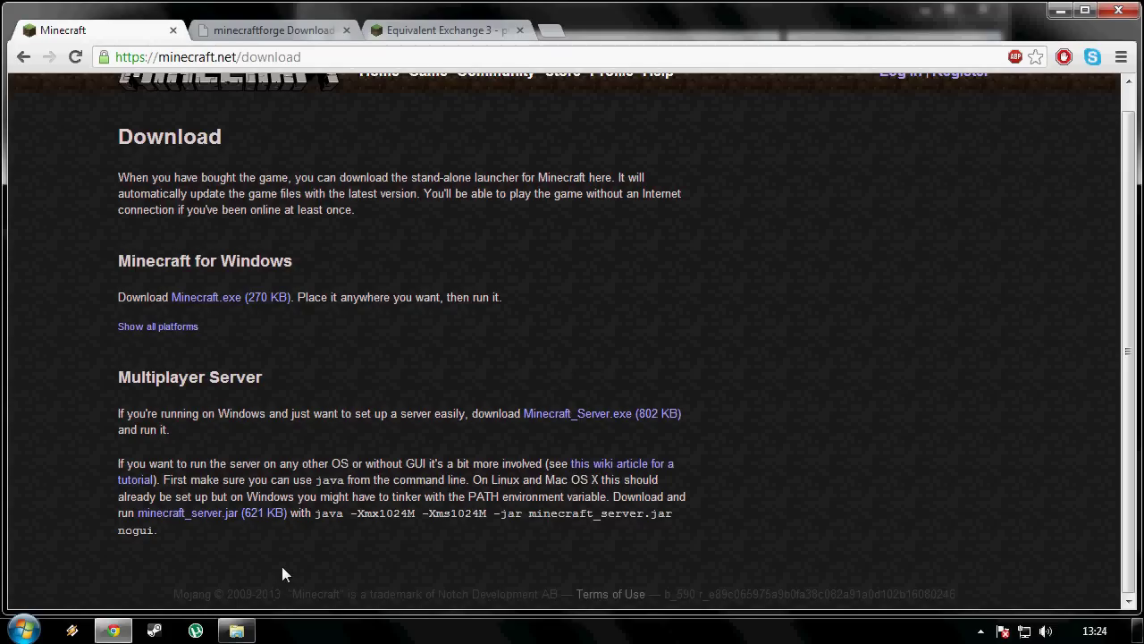
pyautogui.click(236, 631)
pyautogui.click(996, 11)
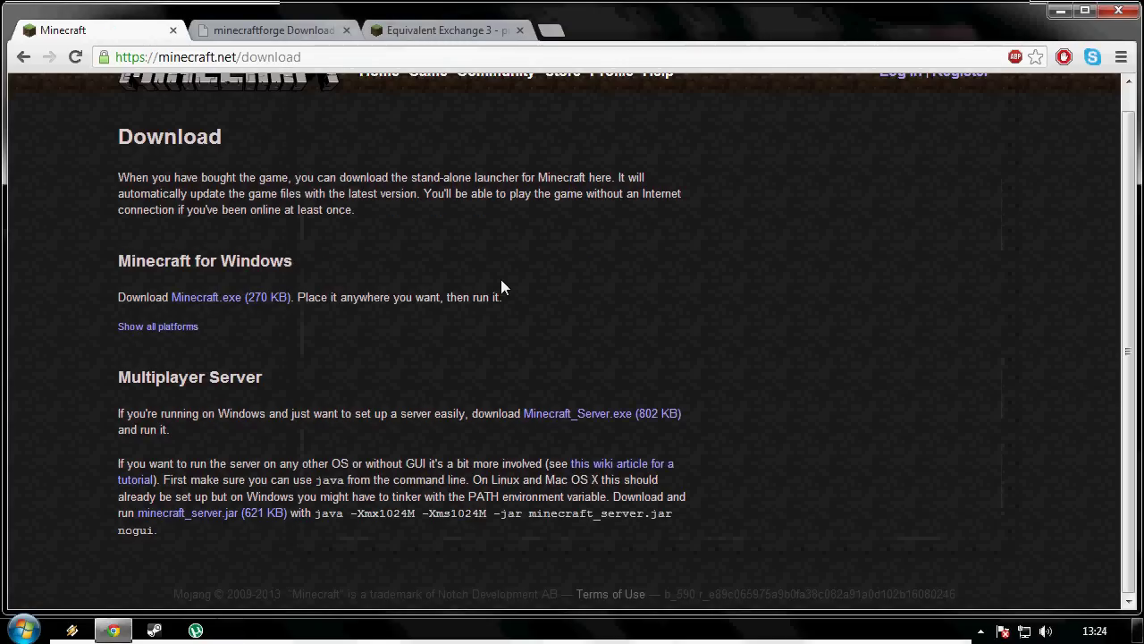
pyautogui.click(173, 31)
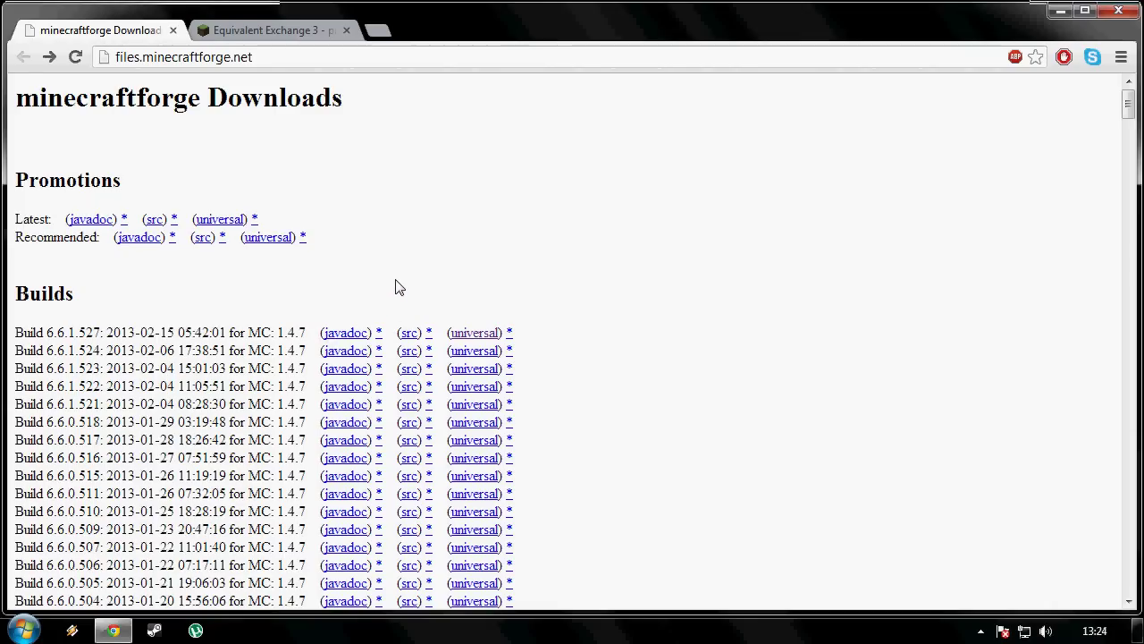
# - Download the universal file of Forge build 6.6.1.527, skipping the ad and closing its tab
pyautogui.moveTo(86, 331); pyautogui.dragTo(575, 312)
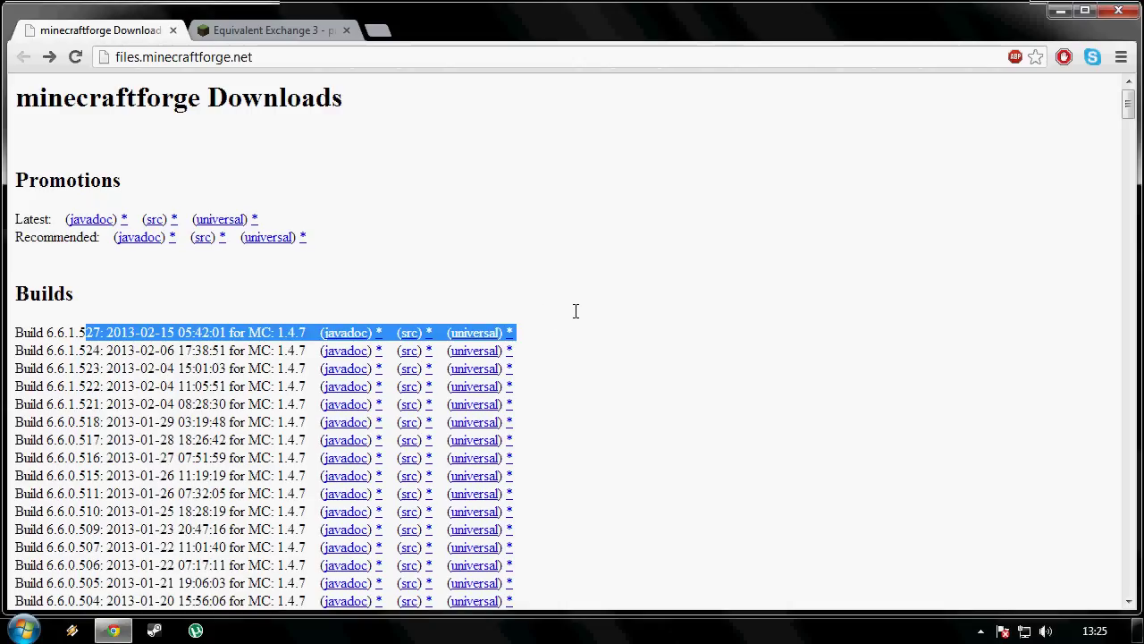
pyautogui.click(480, 332)
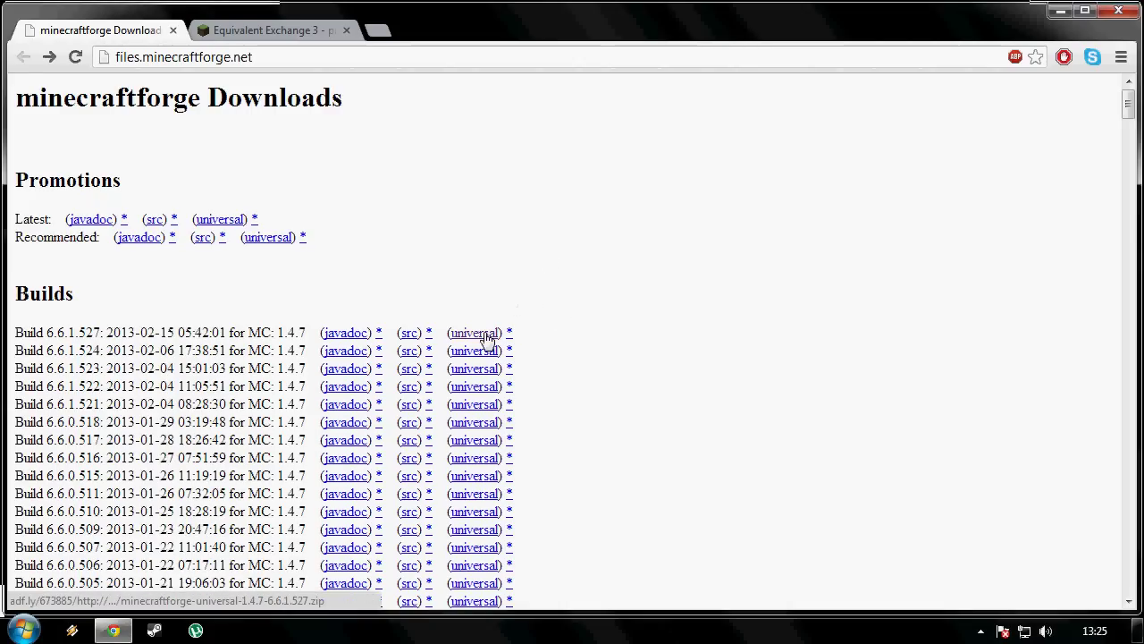
pyautogui.click(490, 334)
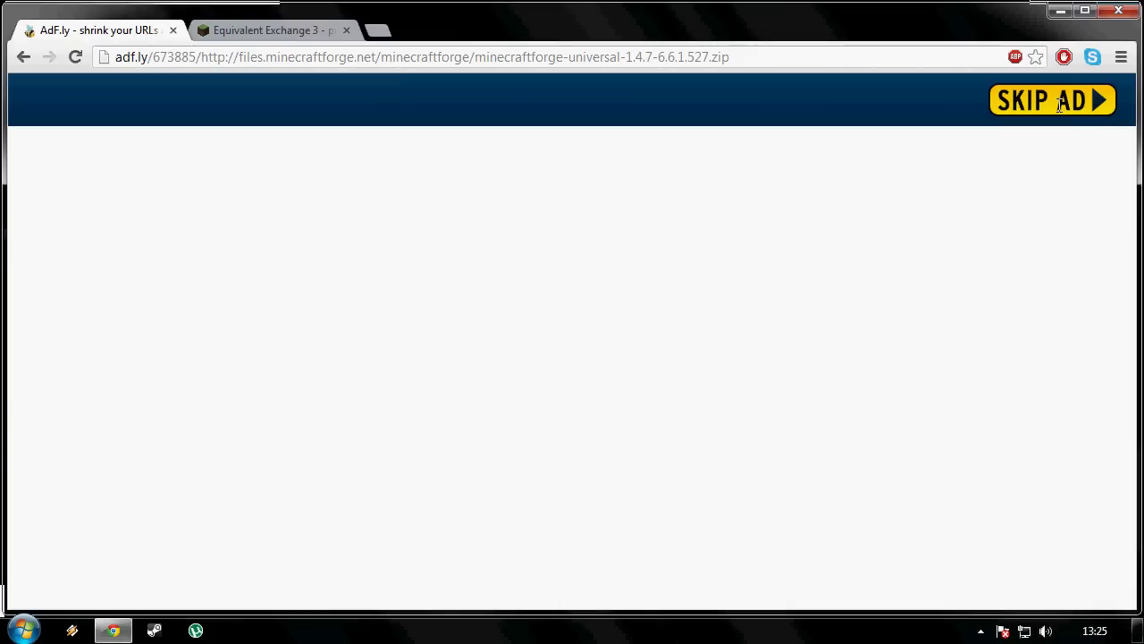
pyautogui.click(1060, 107)
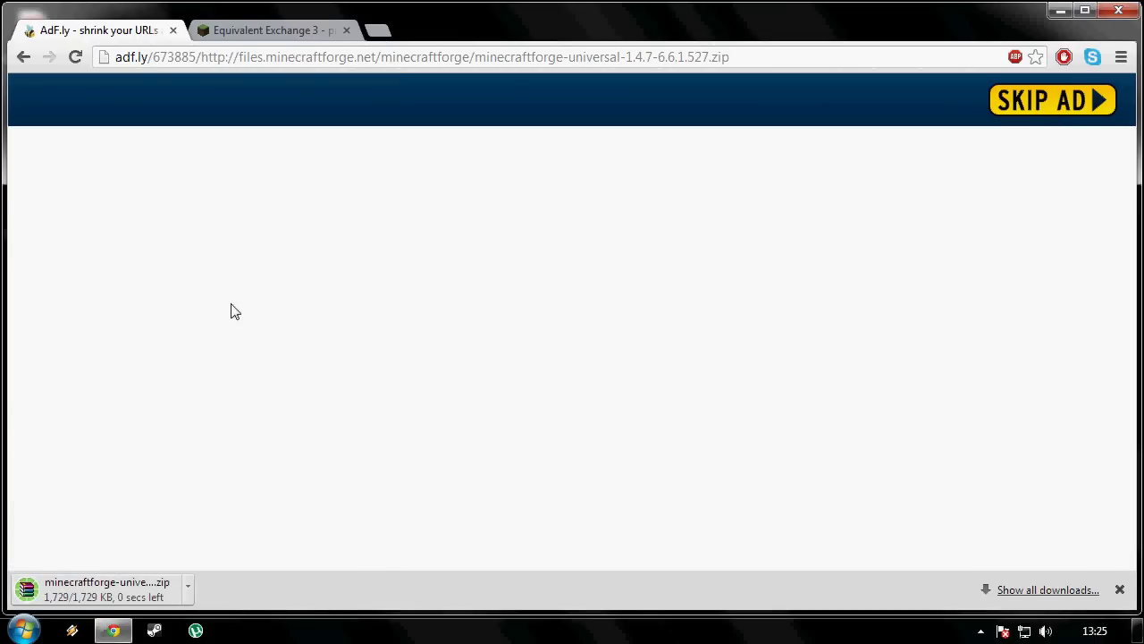
pyautogui.click(173, 30)
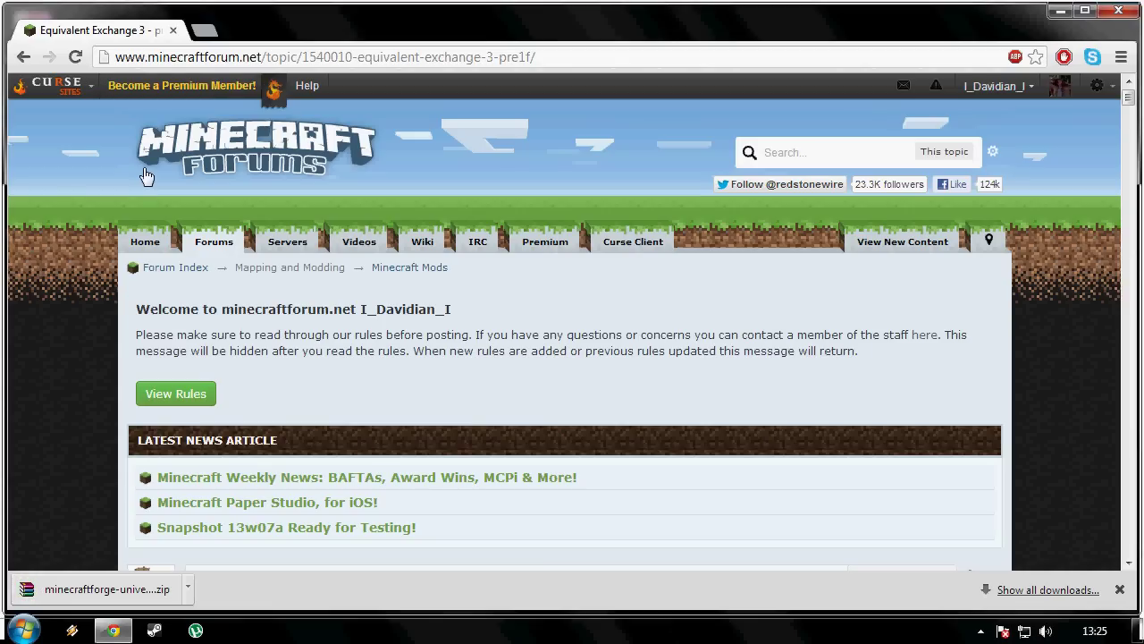
# - Scroll the Equivalent Exchange 3 post to its Download section and follow the universal adf.ly link
pyautogui.scroll(-2, 626, 385)
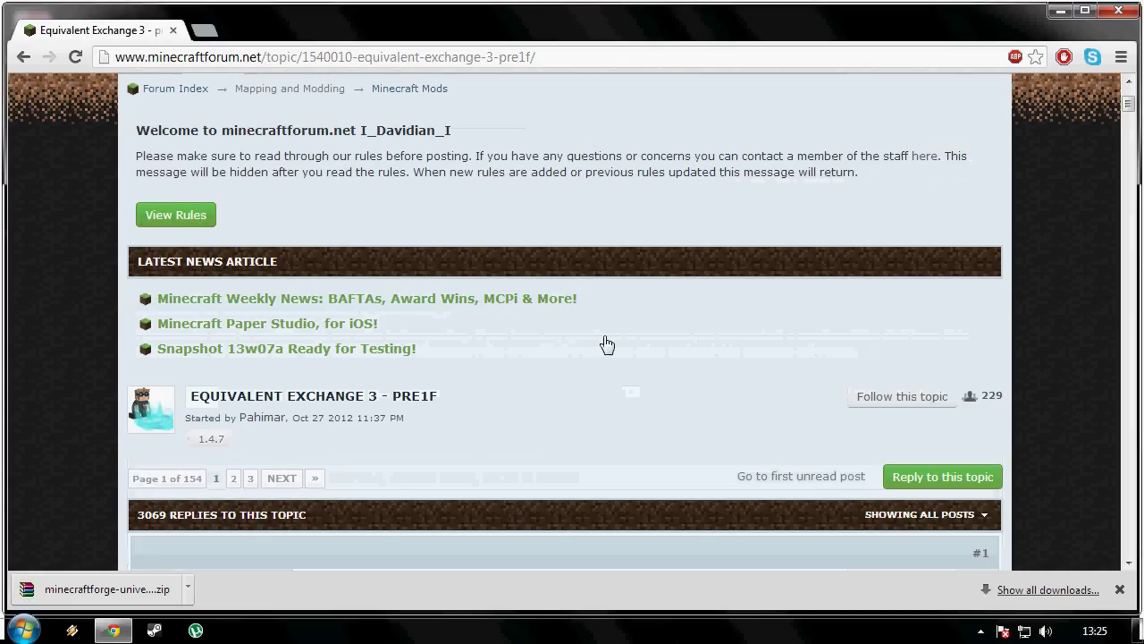
pyautogui.scroll(2, 585, 314)
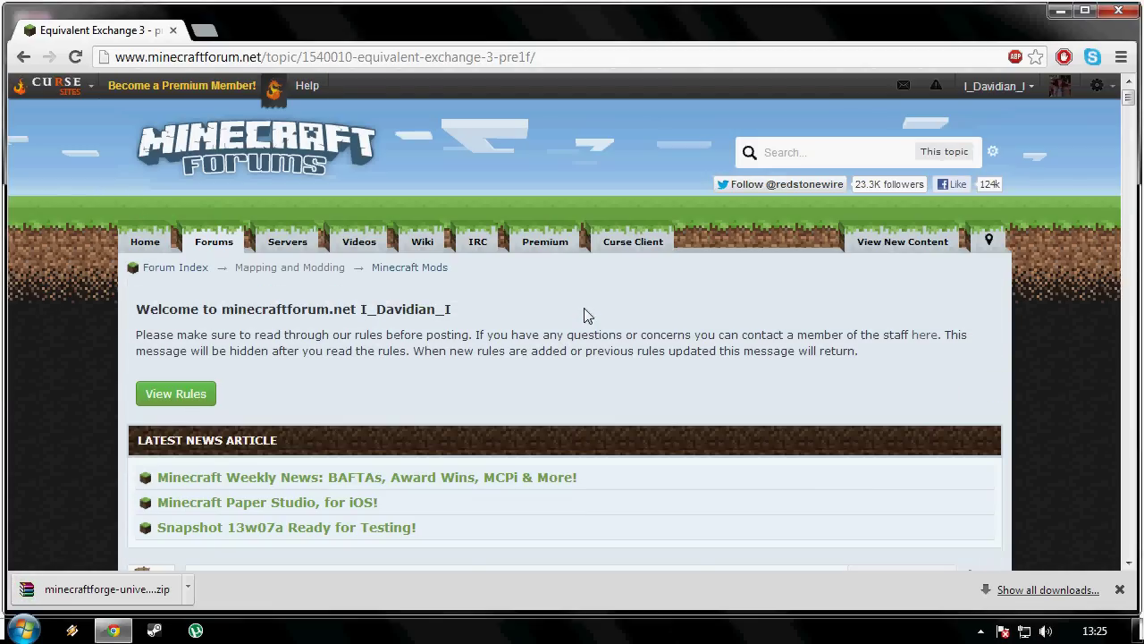
pyautogui.scroll(-2, 585, 315)
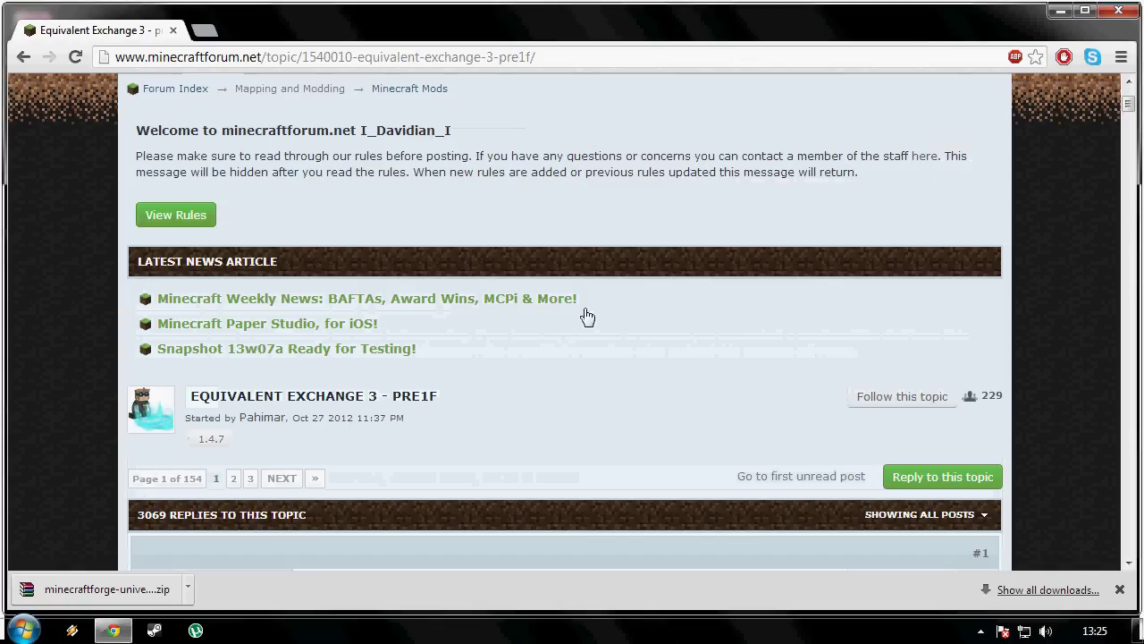
pyautogui.scroll(-3, 586, 314)
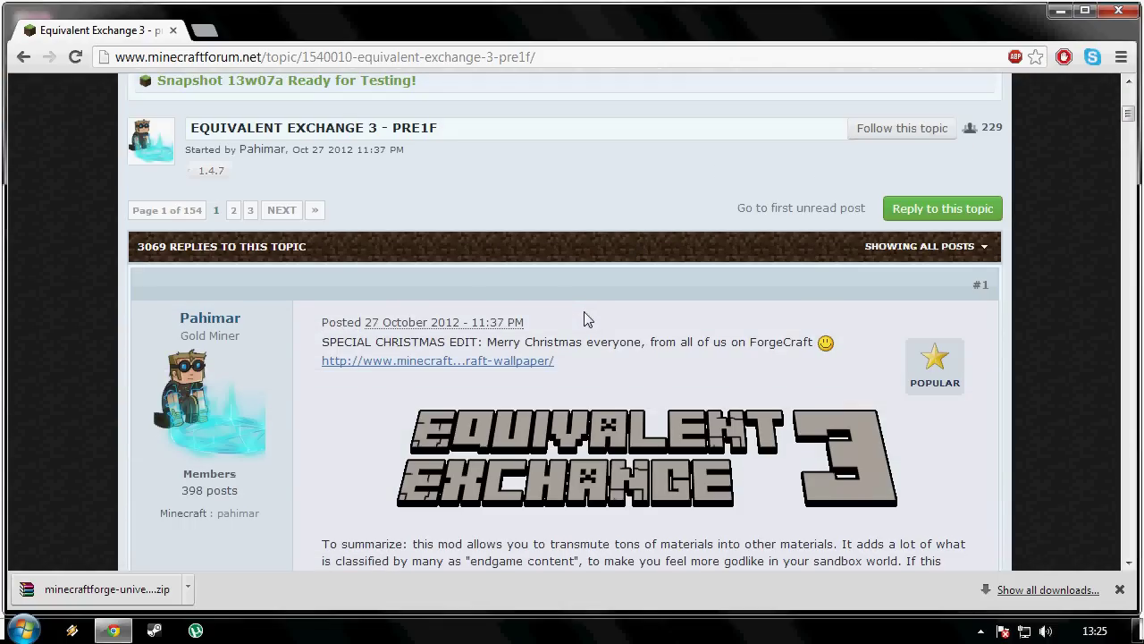
pyautogui.scroll(-2, 586, 319)
pyautogui.scroll(-8, 586, 319)
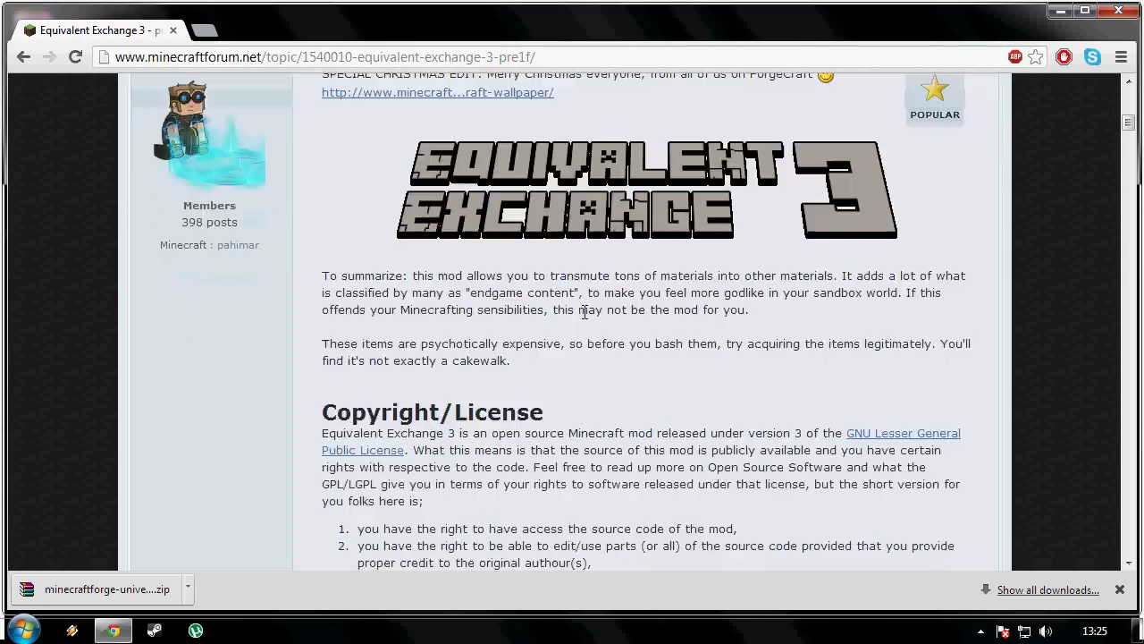
pyautogui.scroll(-12, 586, 319)
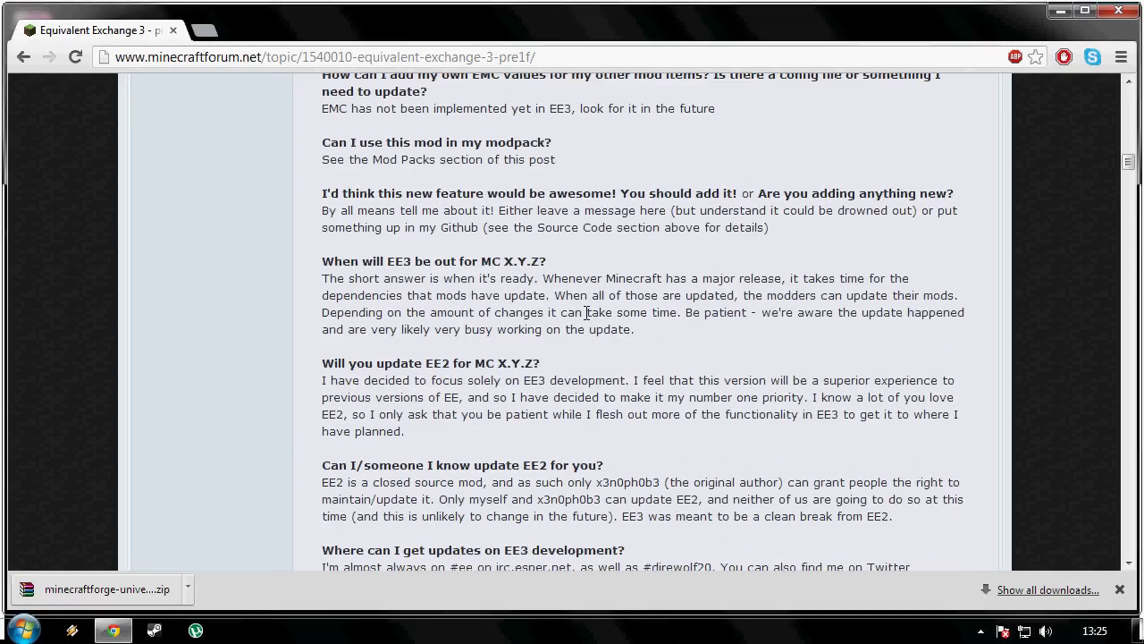
pyautogui.scroll(-12, 586, 319)
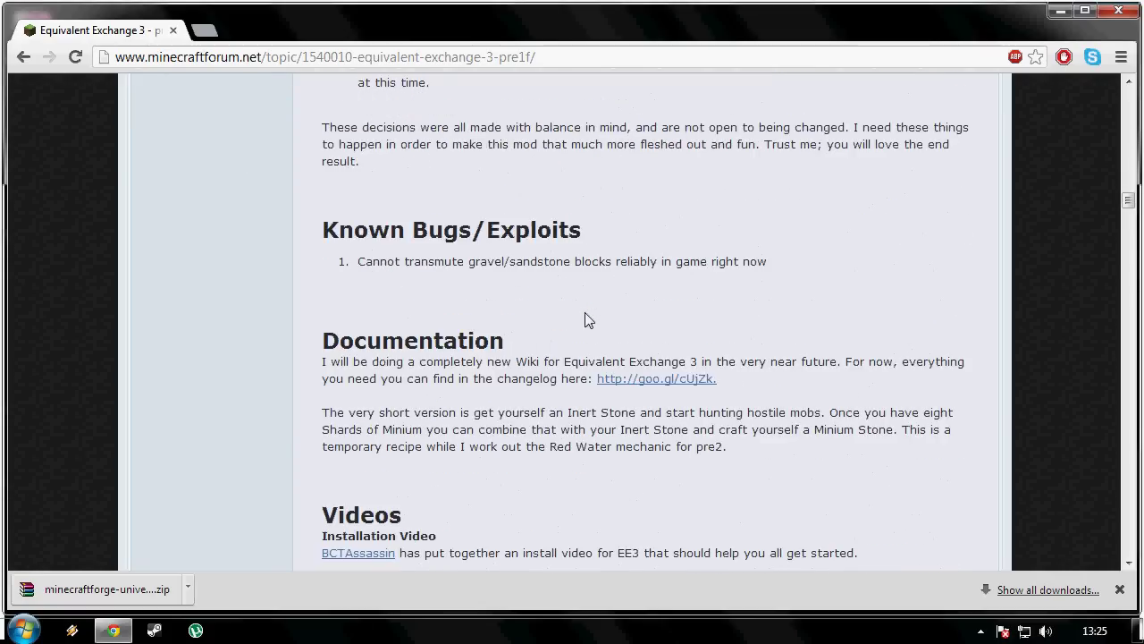
pyautogui.scroll(-5, 586, 319)
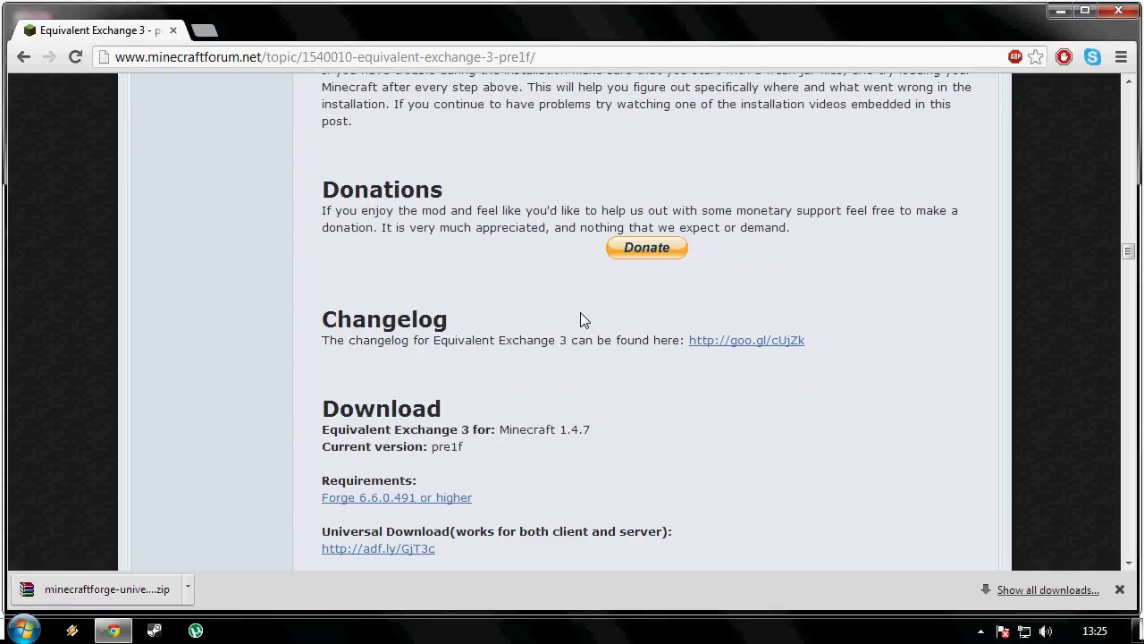
pyautogui.scroll(-2, 584, 320)
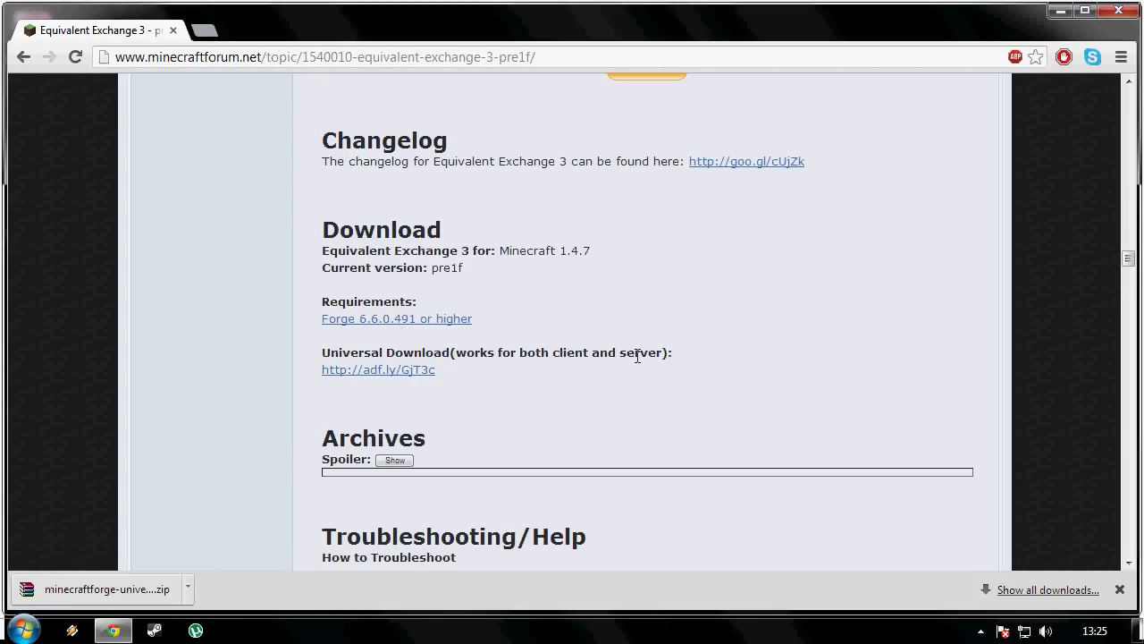
pyautogui.click(394, 371)
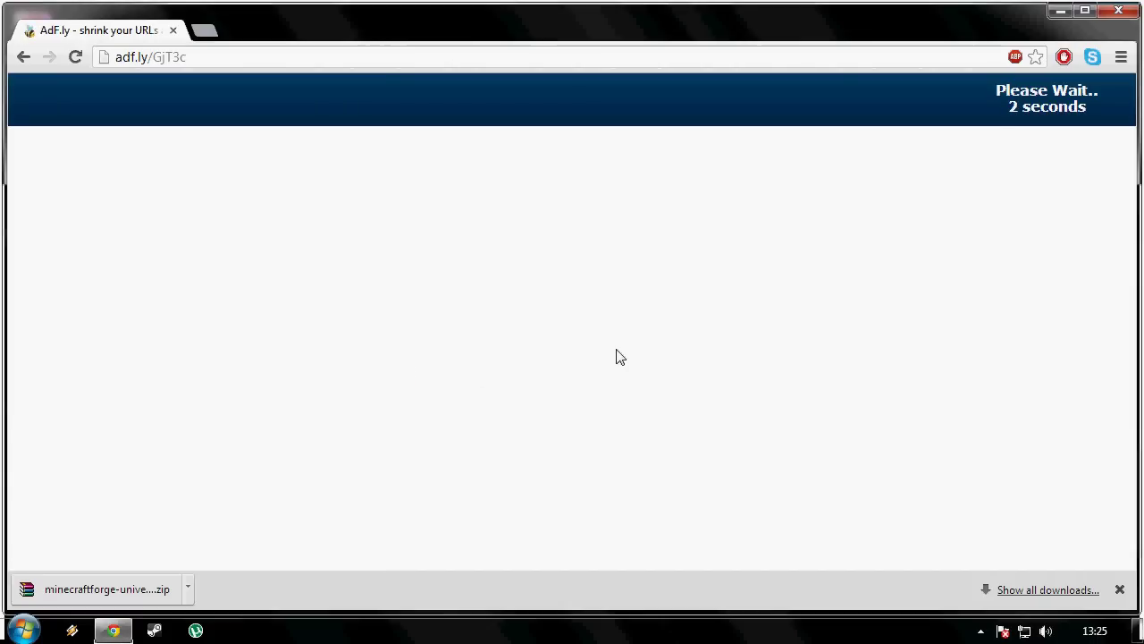
# - Skip the ad, keep the ee3-universal-pre1f.jar download despite the warning, and close Chrome
pyautogui.click(1030, 114)
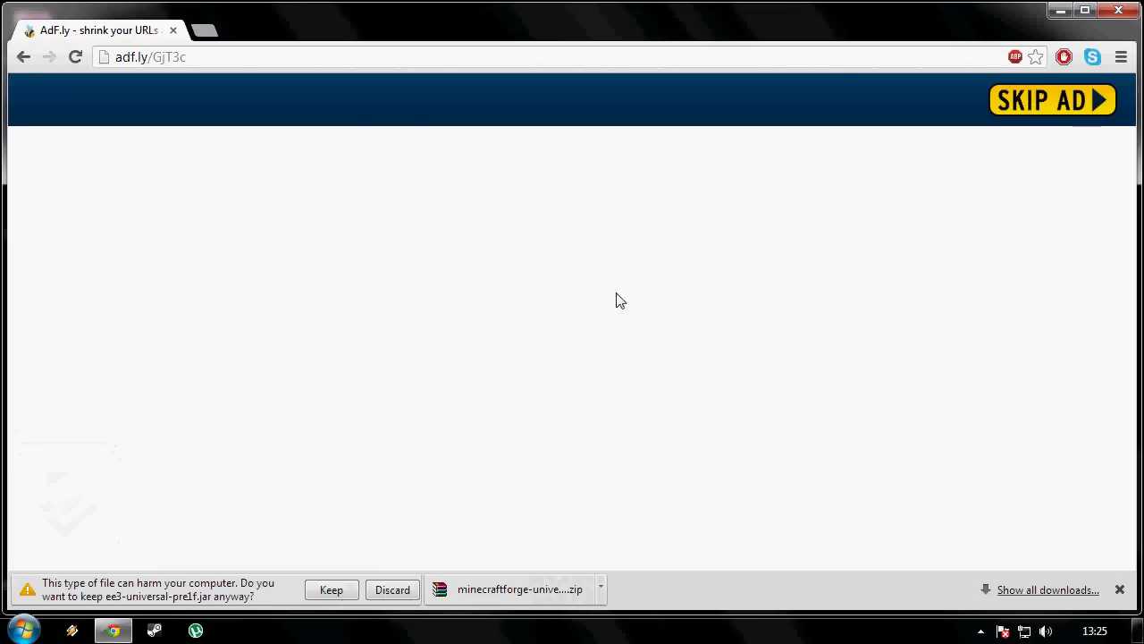
pyautogui.click(332, 592)
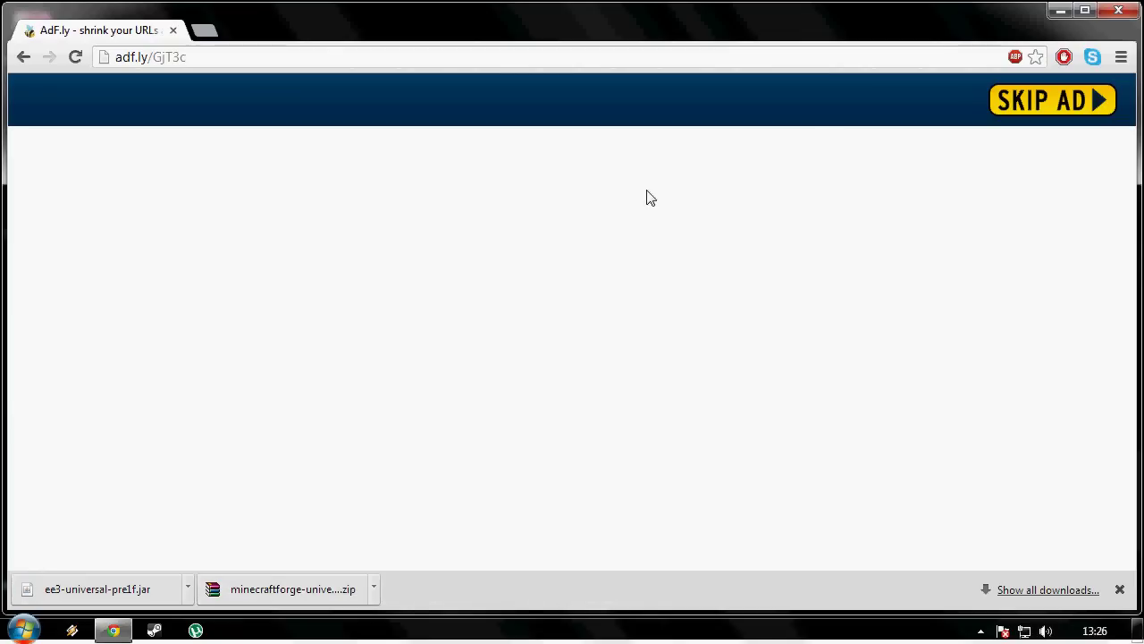
pyautogui.click(1116, 12)
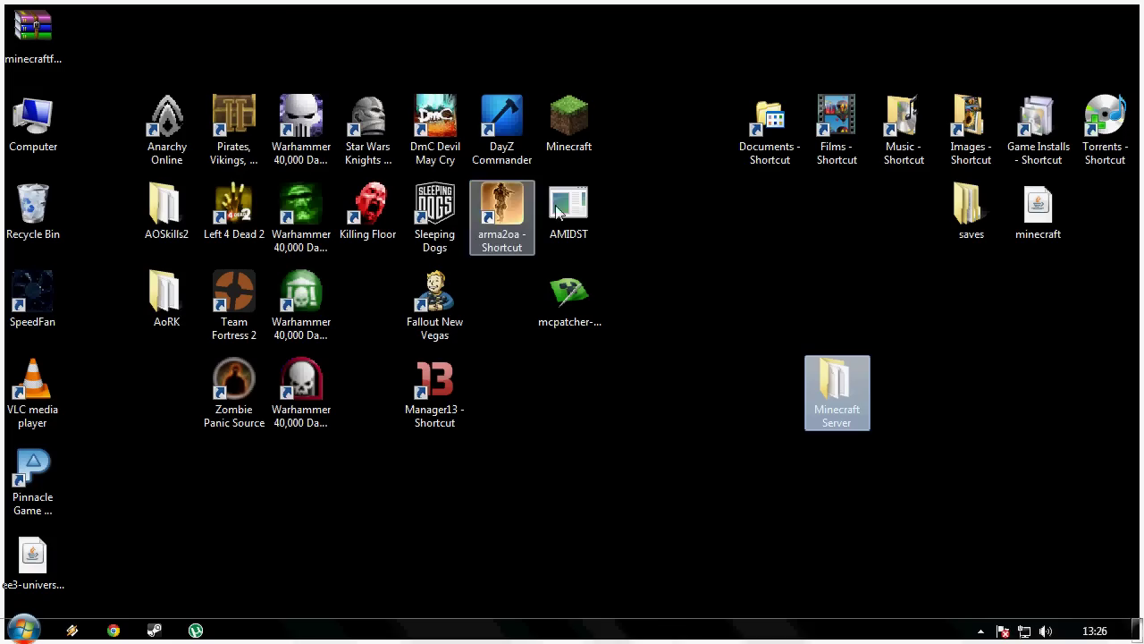
# - Place the Forge zip and ee3-universal file beside Minecraft Server, then search Start for %appdata%
pyautogui.moveTo(823, 382); pyautogui.dragTo(823, 294)
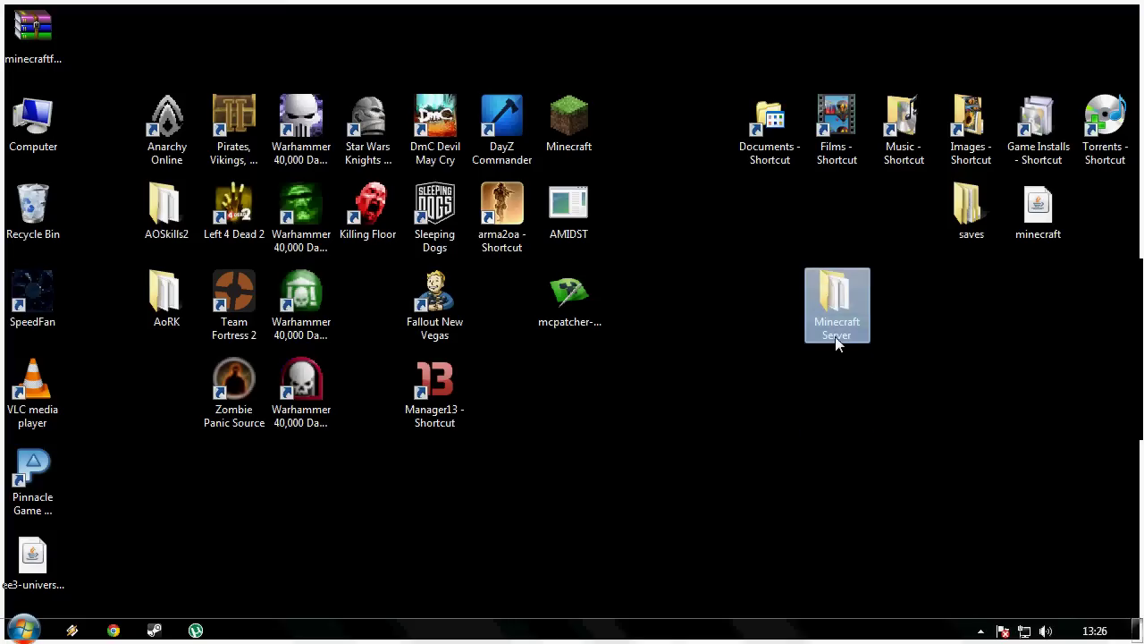
pyautogui.click(805, 399)
pyautogui.moveTo(22, 38); pyautogui.dragTo(825, 404)
pyautogui.moveTo(32, 559); pyautogui.dragTo(776, 386)
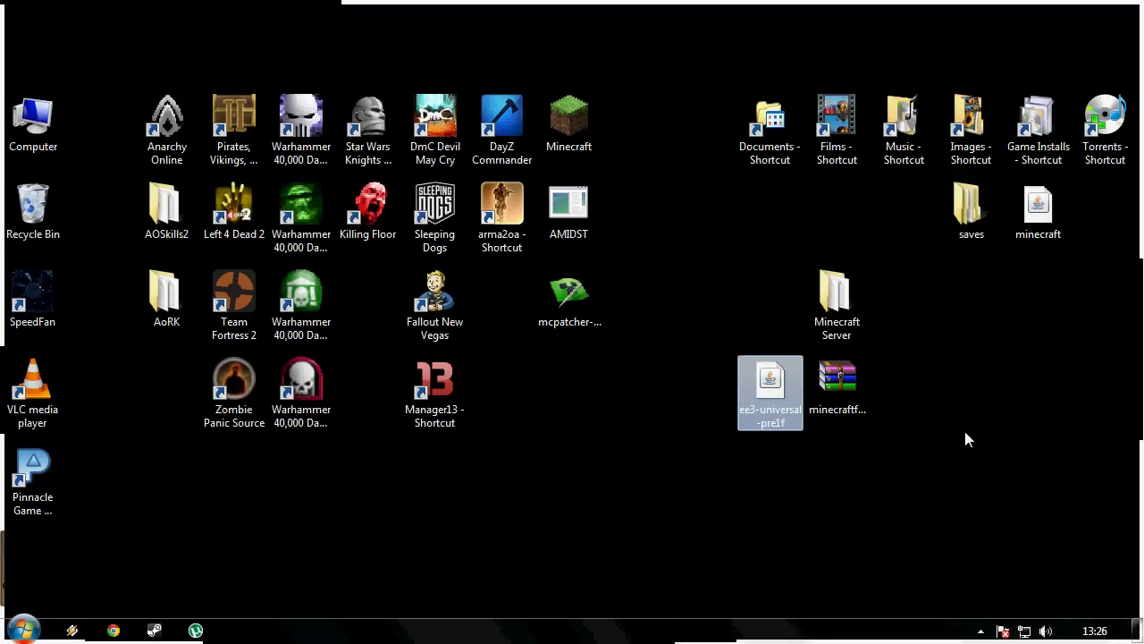
pyautogui.moveTo(933, 435); pyautogui.dragTo(694, 349)
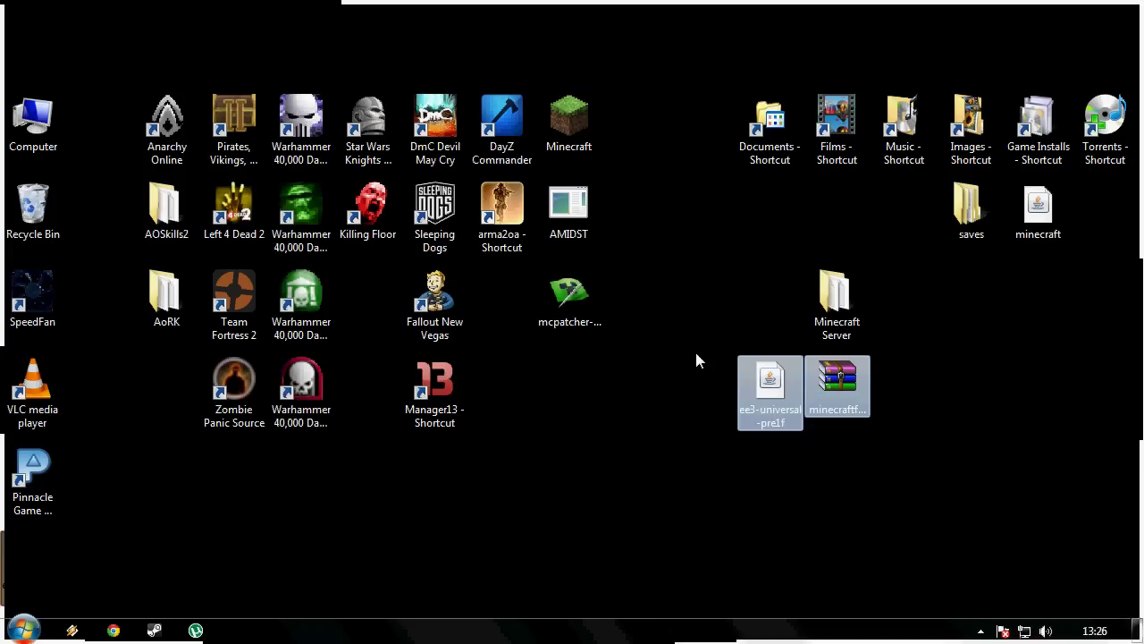
pyautogui.click(695, 348)
pyautogui.click(821, 386)
pyautogui.press('Left')
pyautogui.click(578, 492)
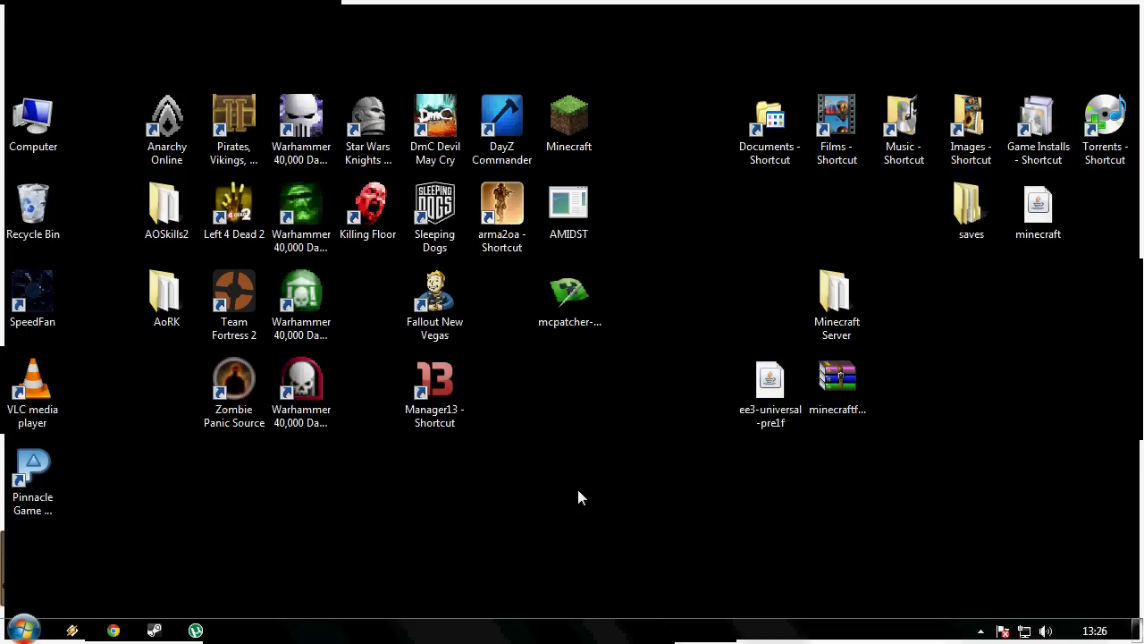
pyautogui.click(21, 630)
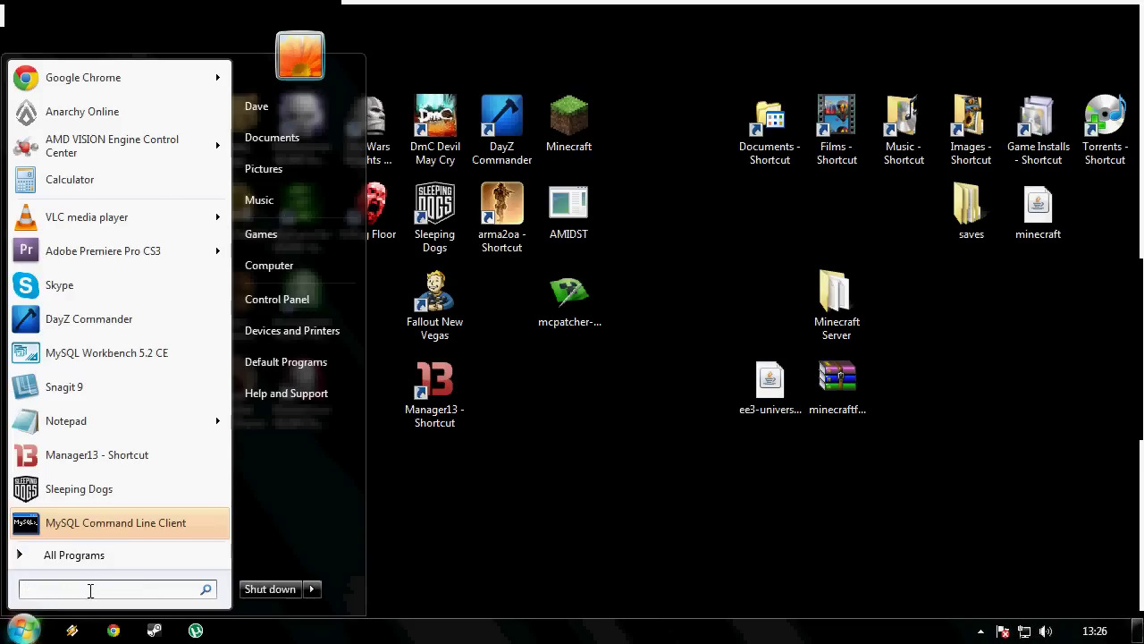
pyautogui.write('%')
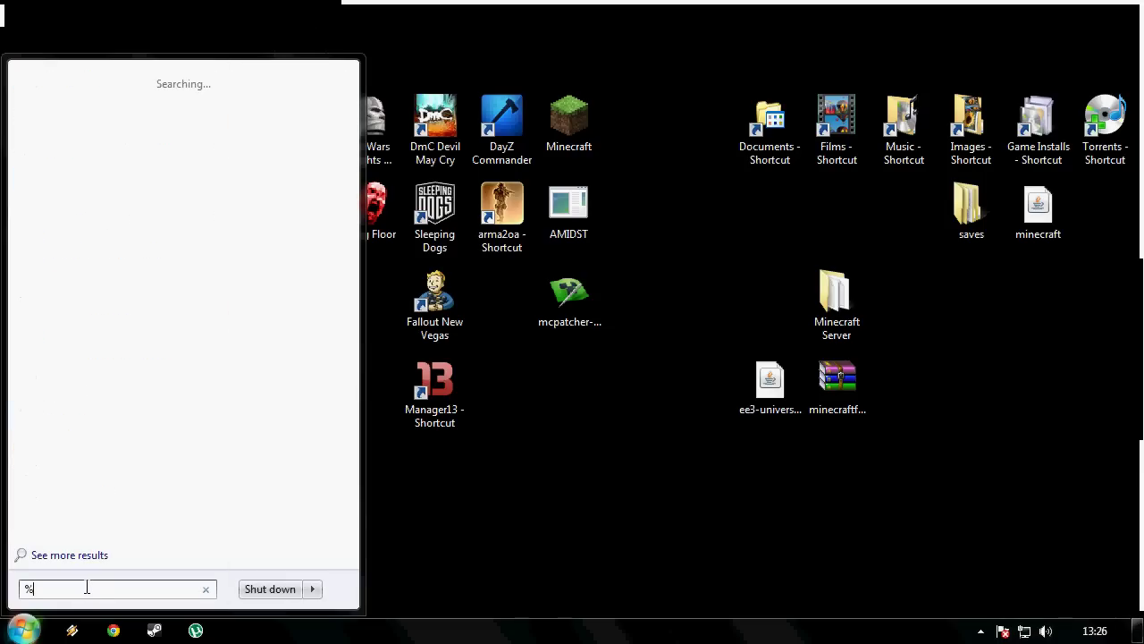
pyautogui.write('appdat')
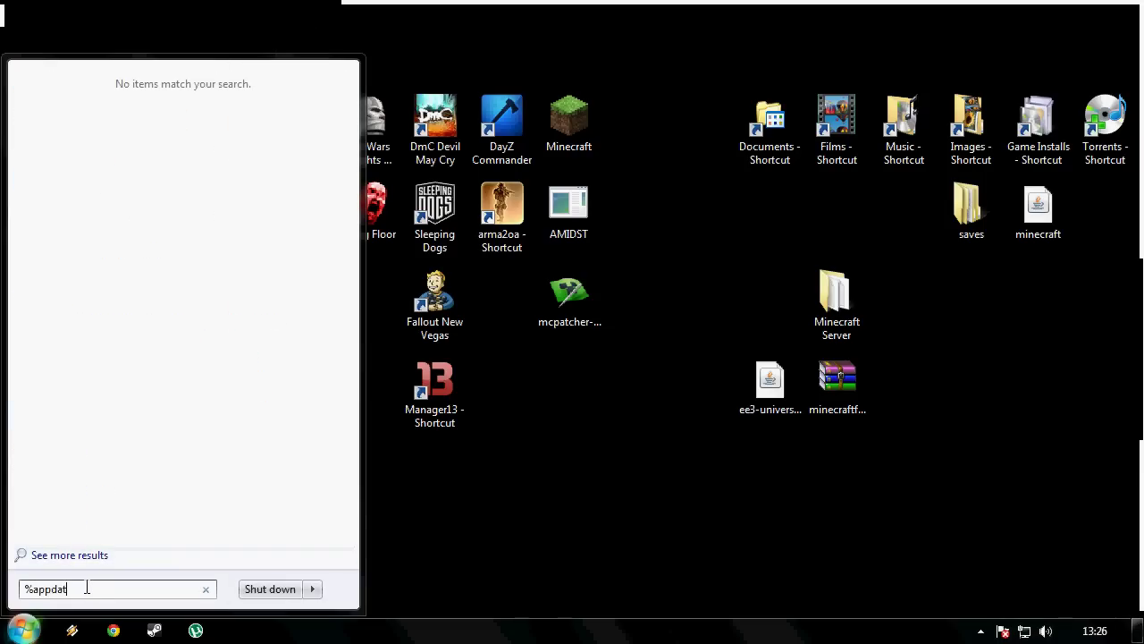
pyautogui.write('a%')
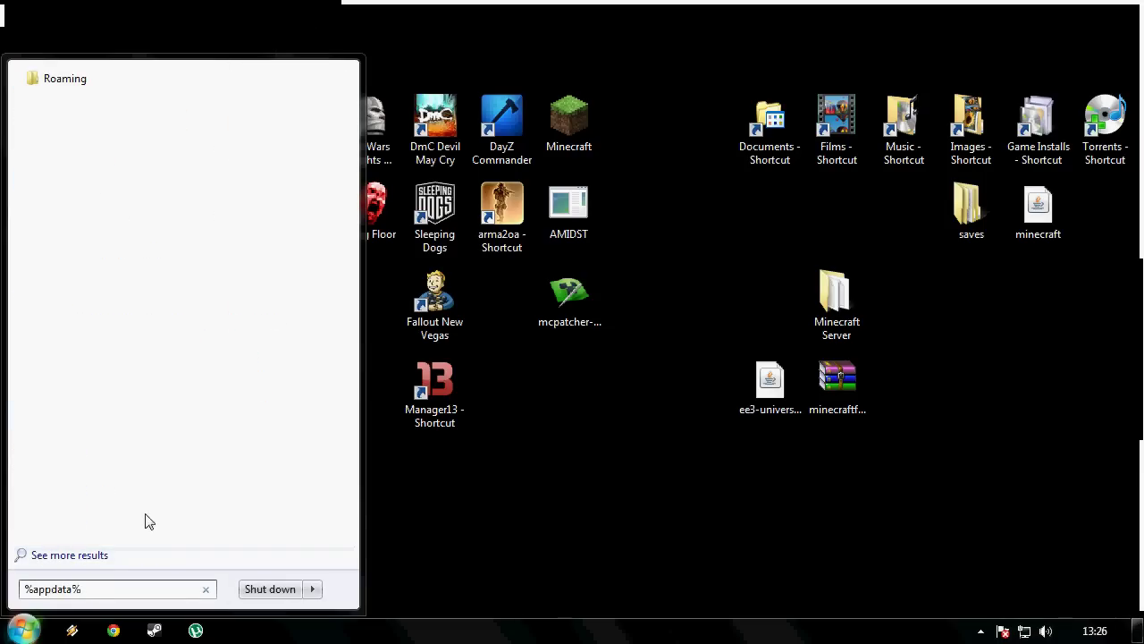
# - Go to the Roaming folder, then into .minecraft and its bin folder
pyautogui.click(79, 81)
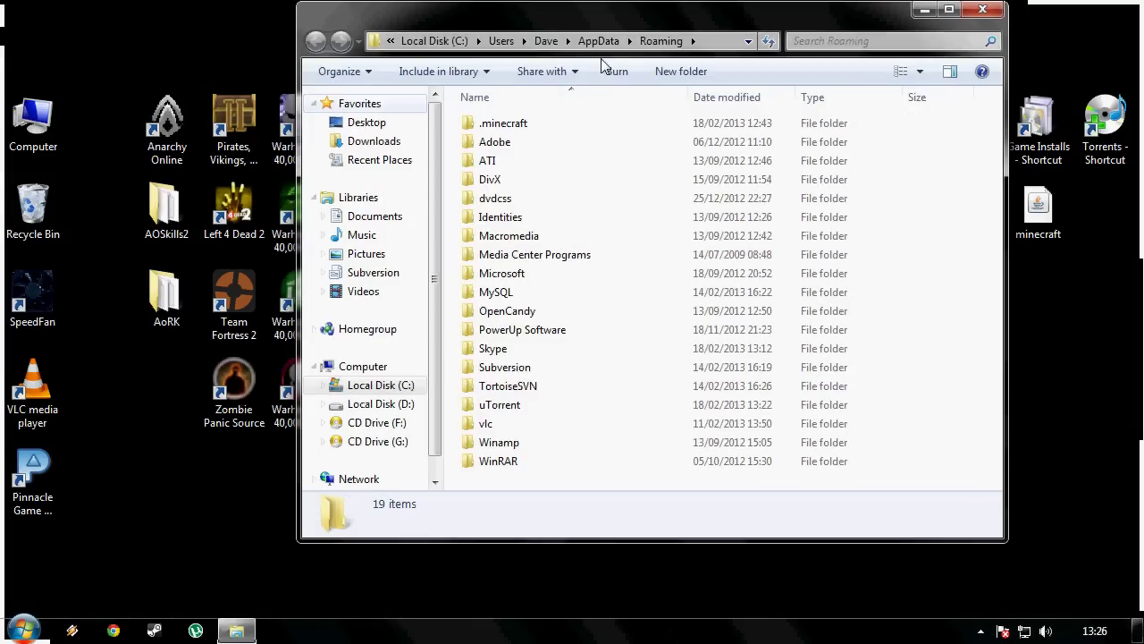
pyautogui.moveTo(661, 20); pyautogui.dragTo(372, 23)
pyautogui.doubleClick(219, 119)
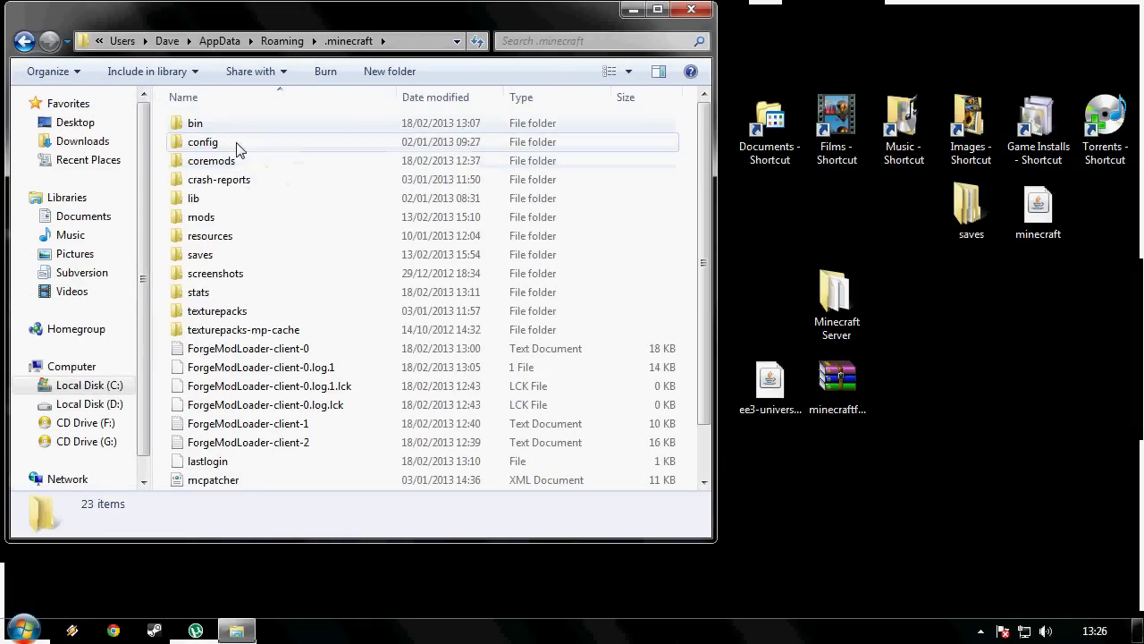
pyautogui.doubleClick(215, 122)
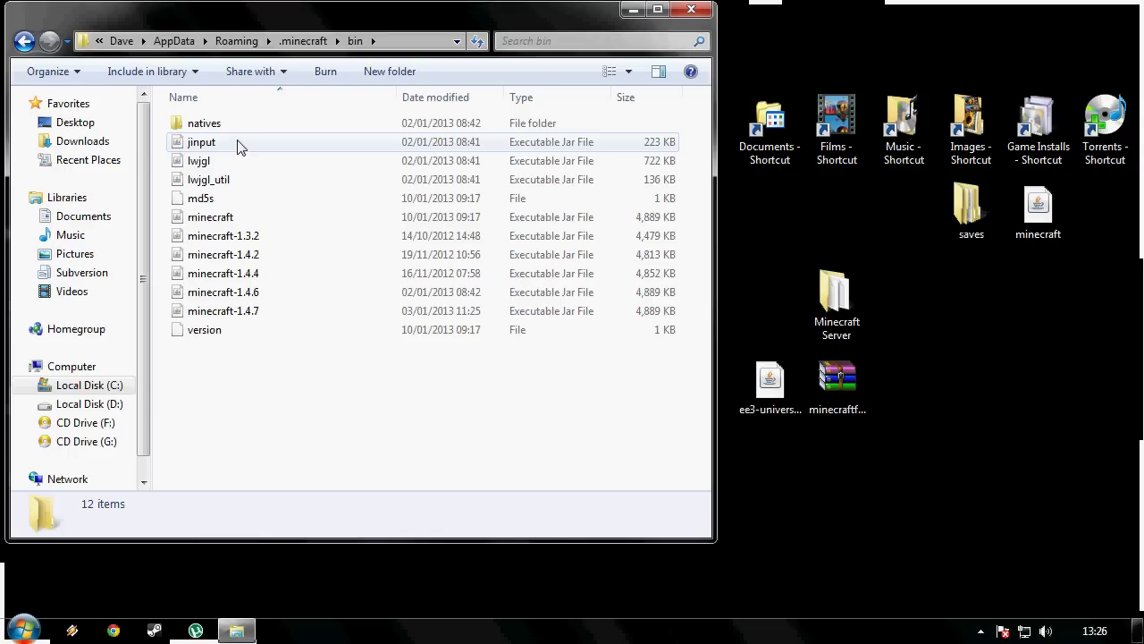
# - Open minecraft.jar as an archive with WinRAR archiver
pyautogui.moveTo(247, 223)
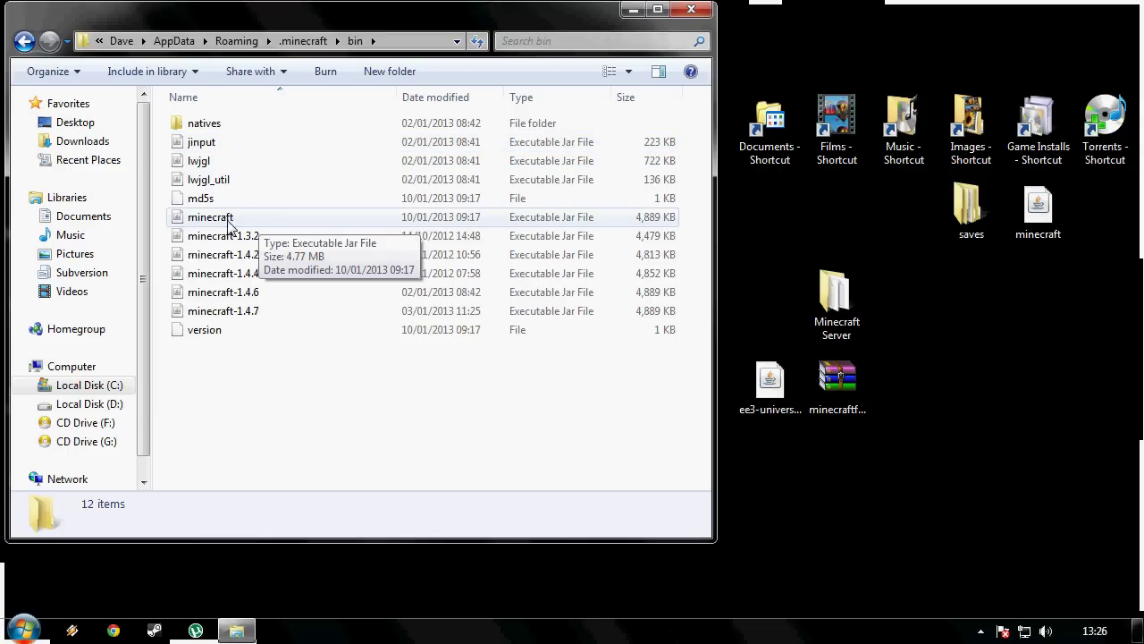
pyautogui.rightClick(223, 218)
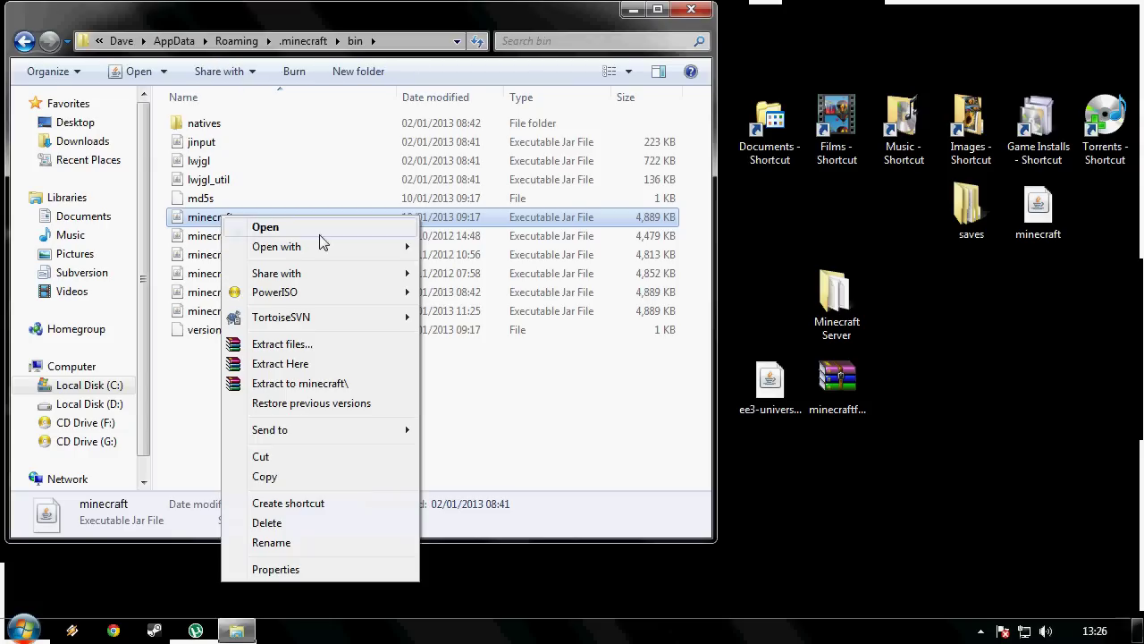
pyautogui.moveTo(320, 249)
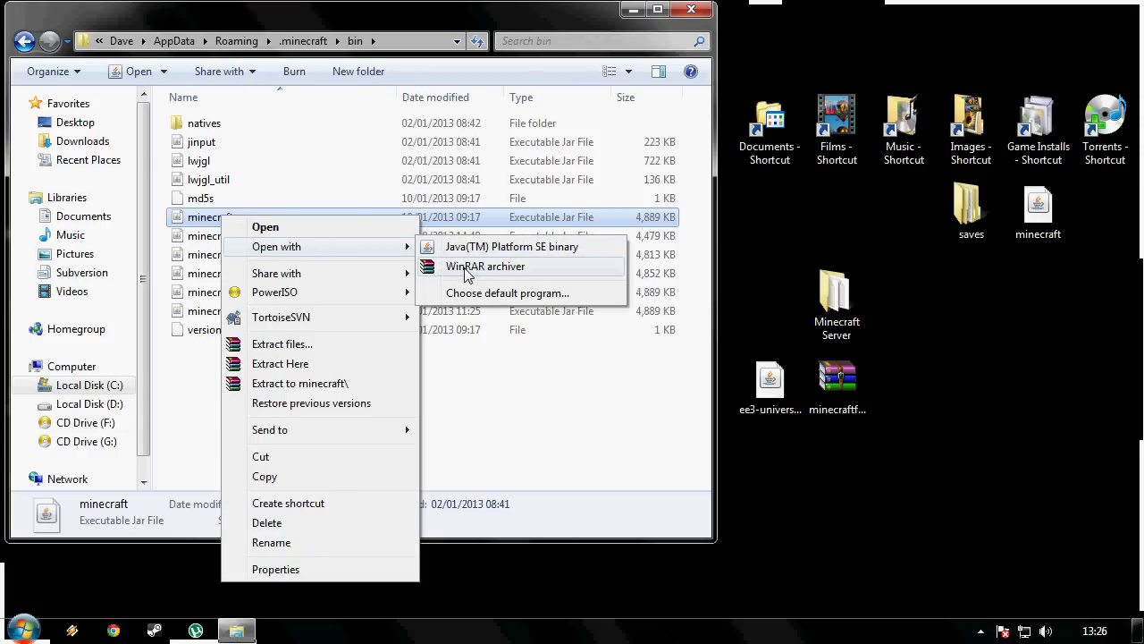
pyautogui.click(465, 266)
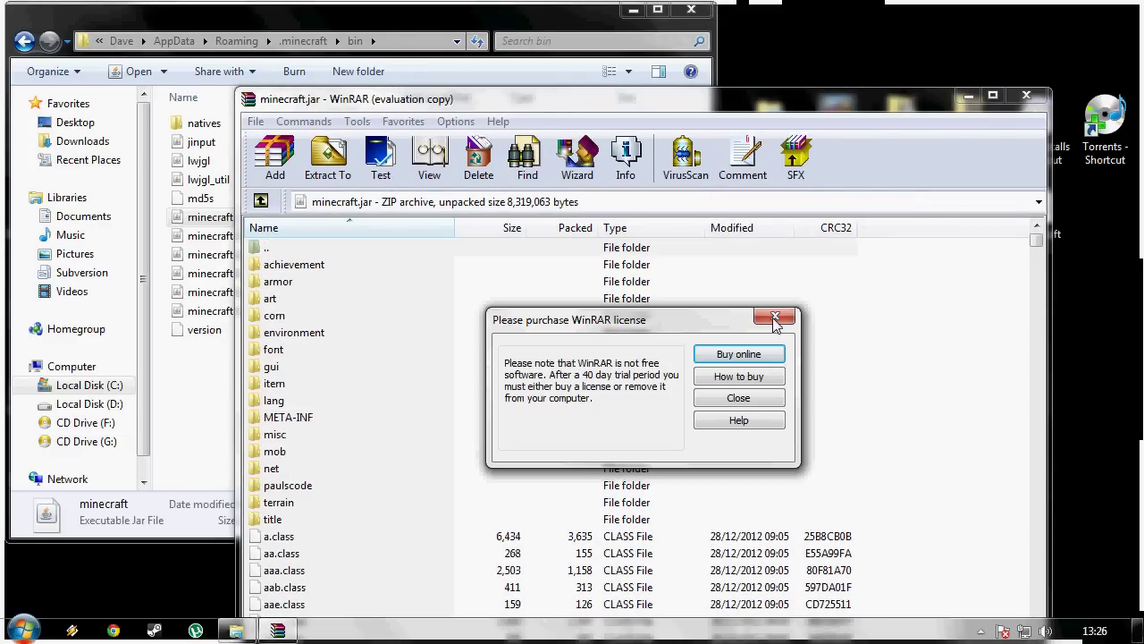
# - Dismiss the licence reminder, delete META-INF from minecraft.jar, and narrow the archive window
pyautogui.click(773, 319)
pyautogui.moveTo(672, 103); pyautogui.dragTo(446, 25)
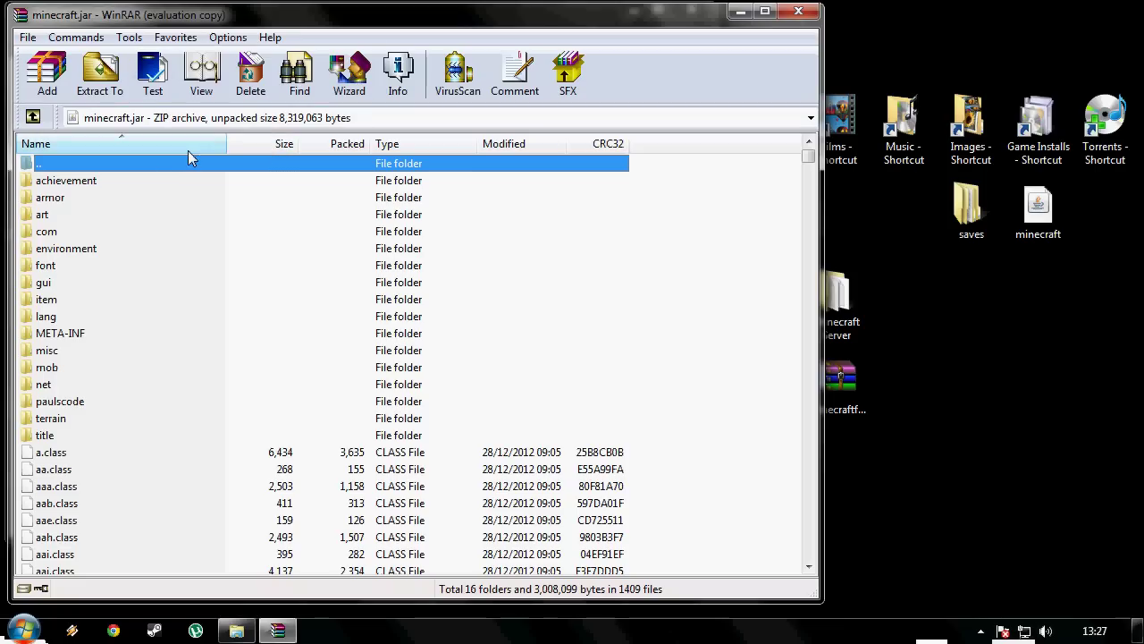
pyautogui.click(75, 336)
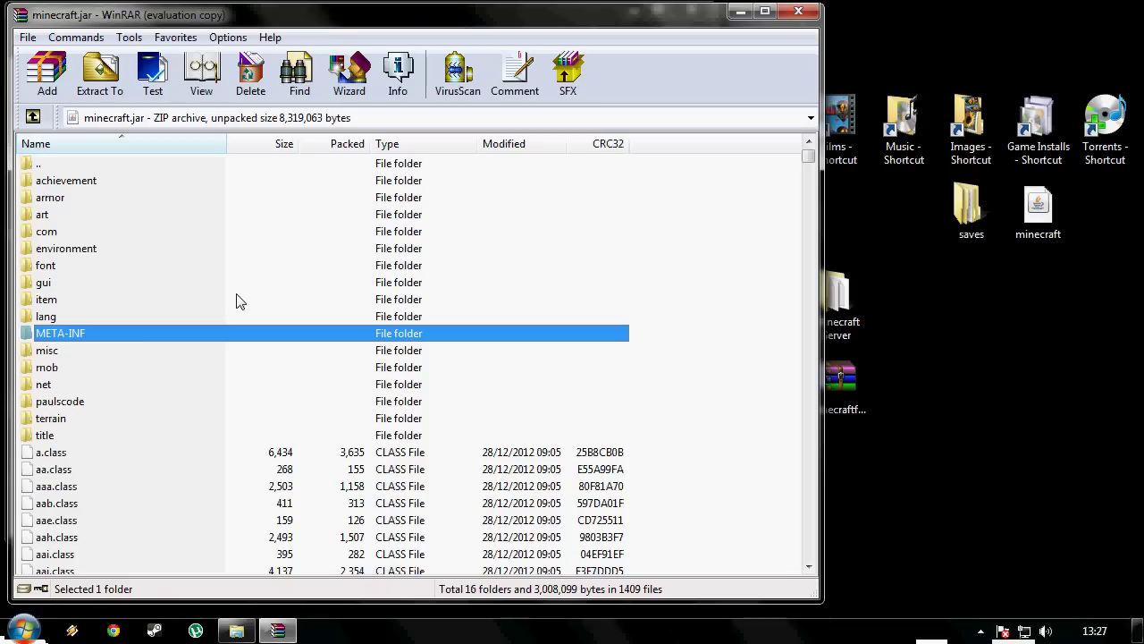
pyautogui.press('Delete')
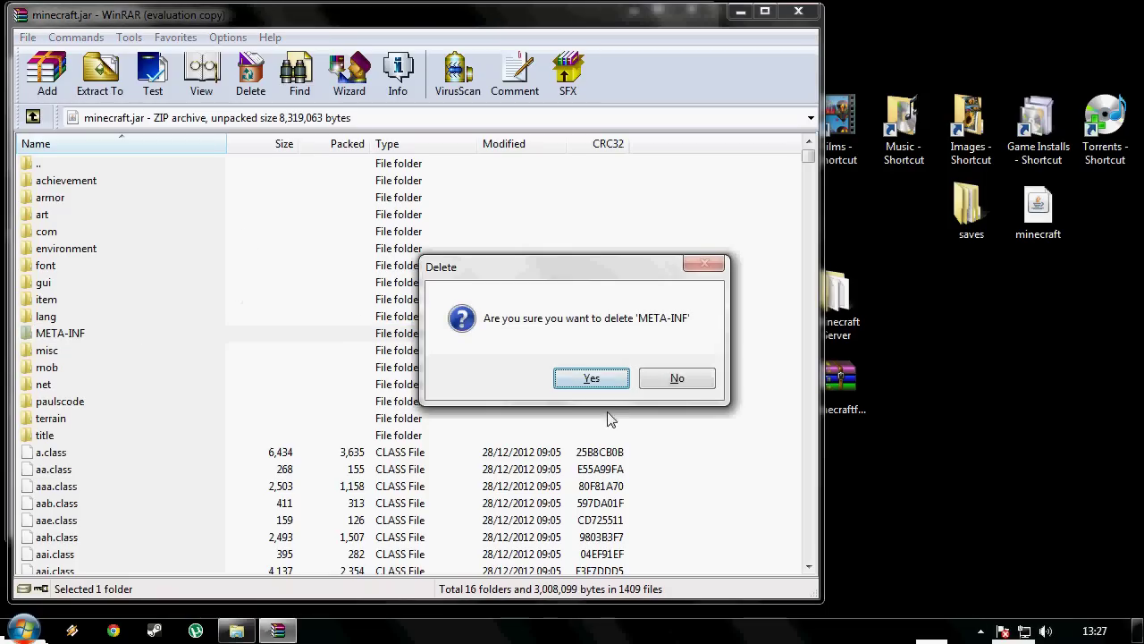
pyautogui.click(594, 381)
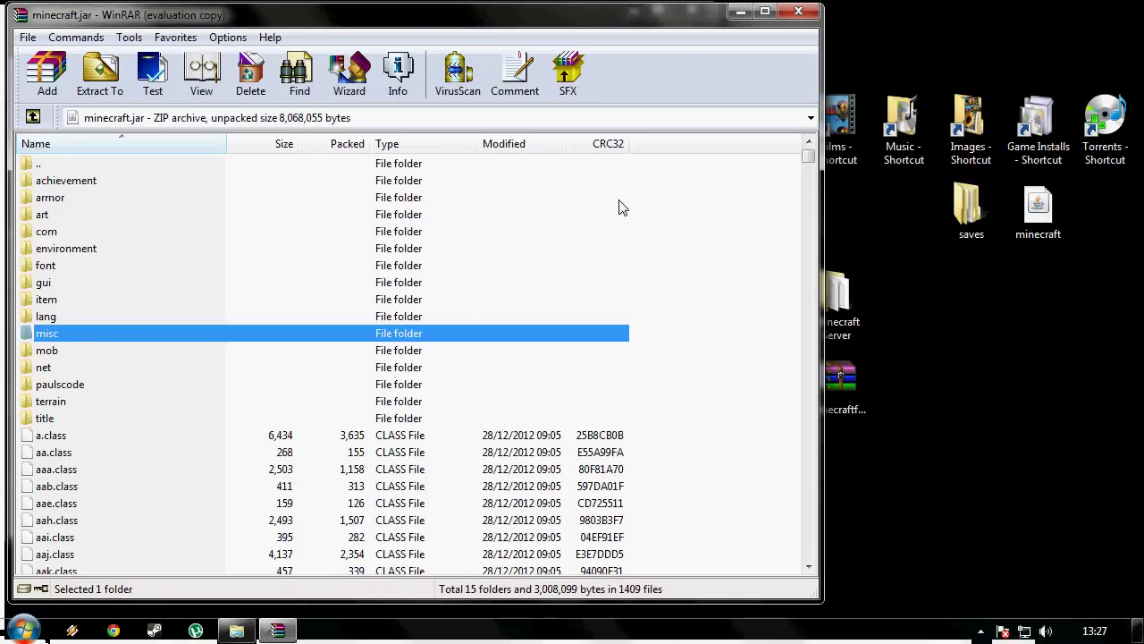
pyautogui.moveTo(821, 262); pyautogui.dragTo(717, 259)
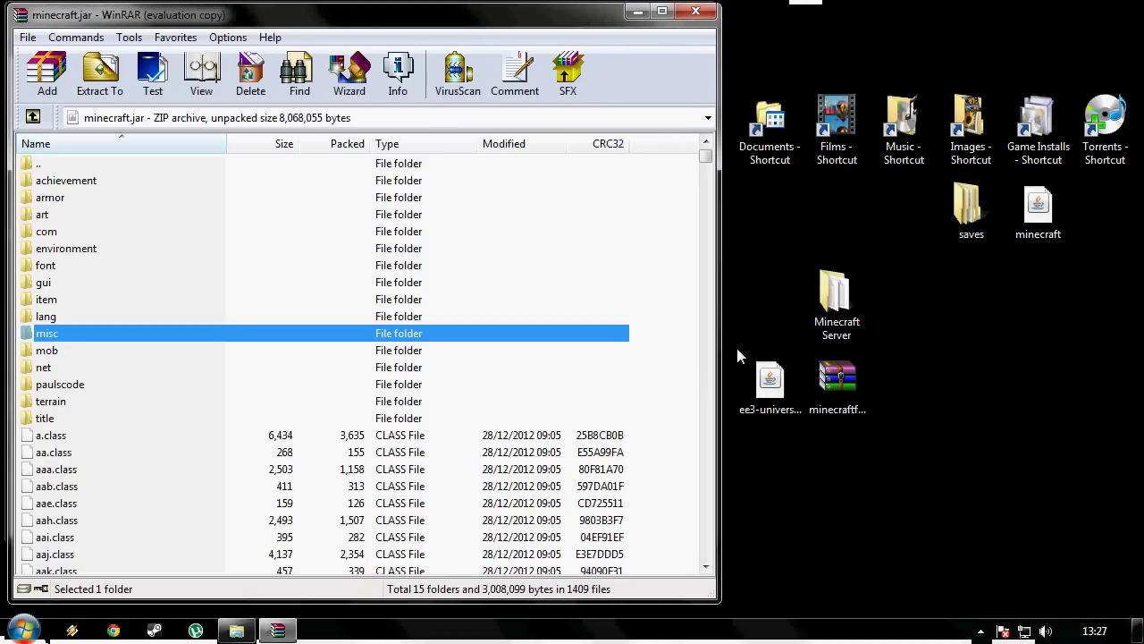
pyautogui.moveTo(721, 350); pyautogui.dragTo(553, 365)
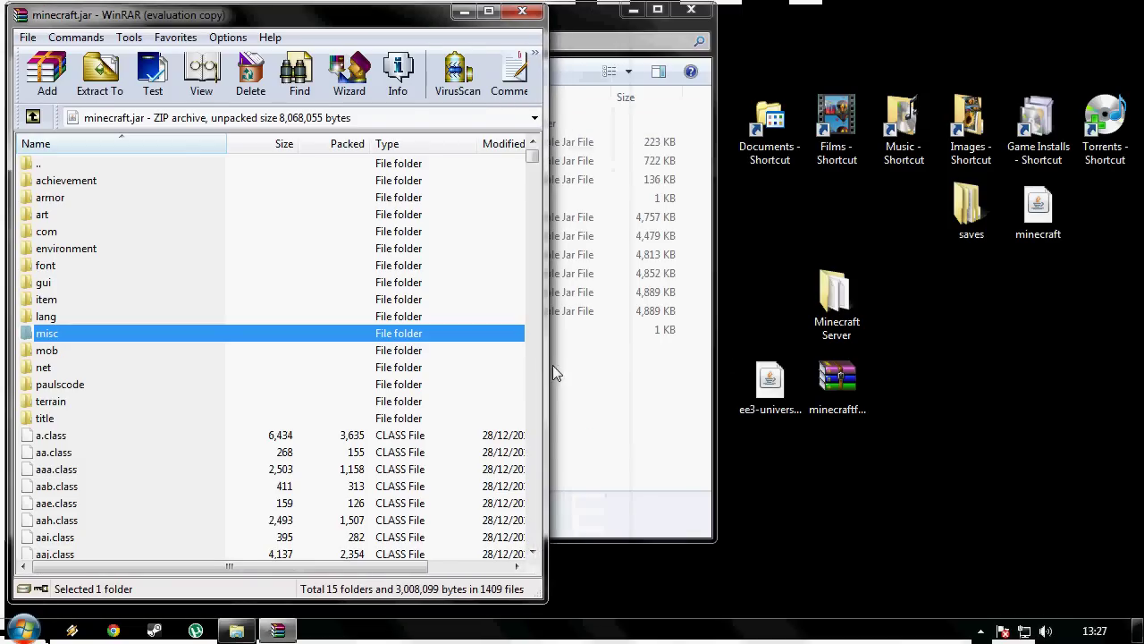
# - Open the minecraftforge universal zip in WinRAR and dismiss the licence reminder
pyautogui.rightClick(852, 376)
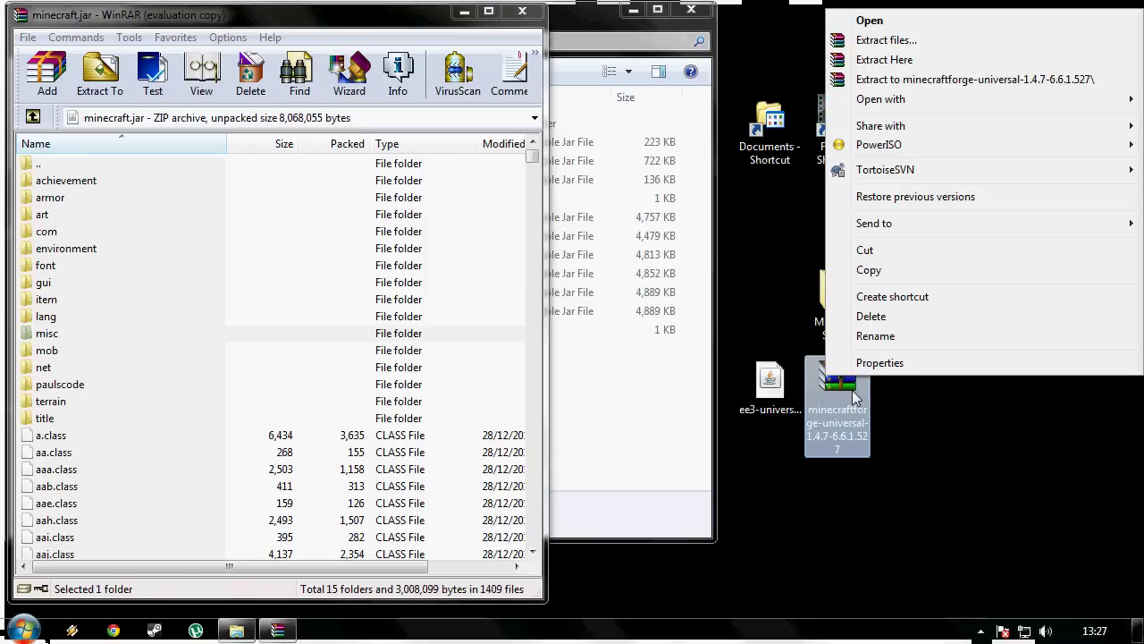
pyautogui.moveTo(831, 98)
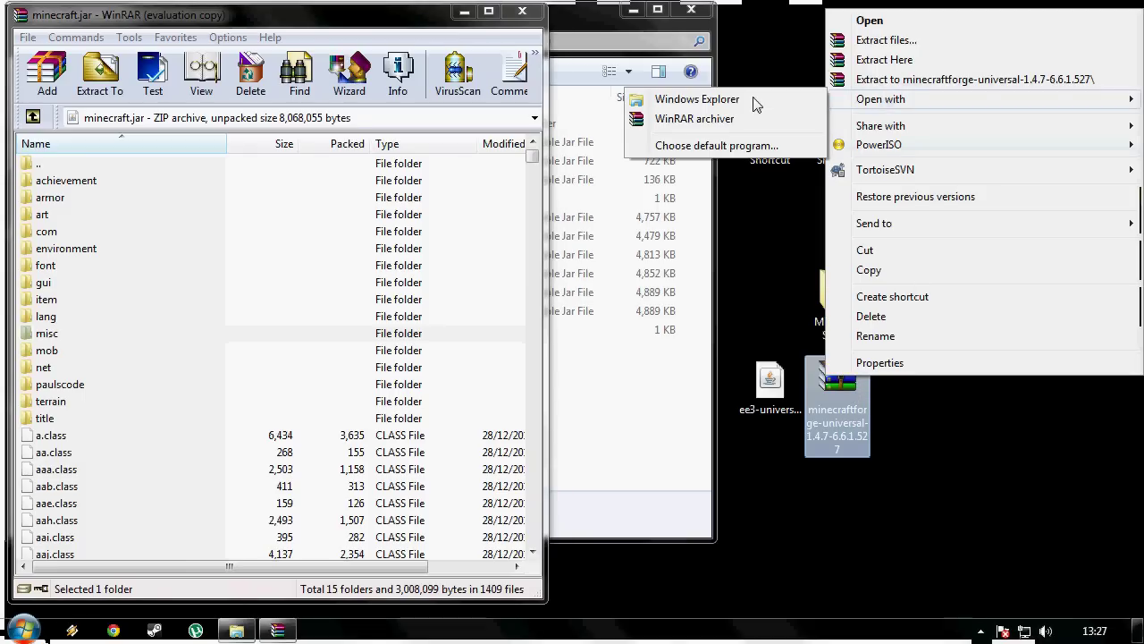
pyautogui.click(727, 117)
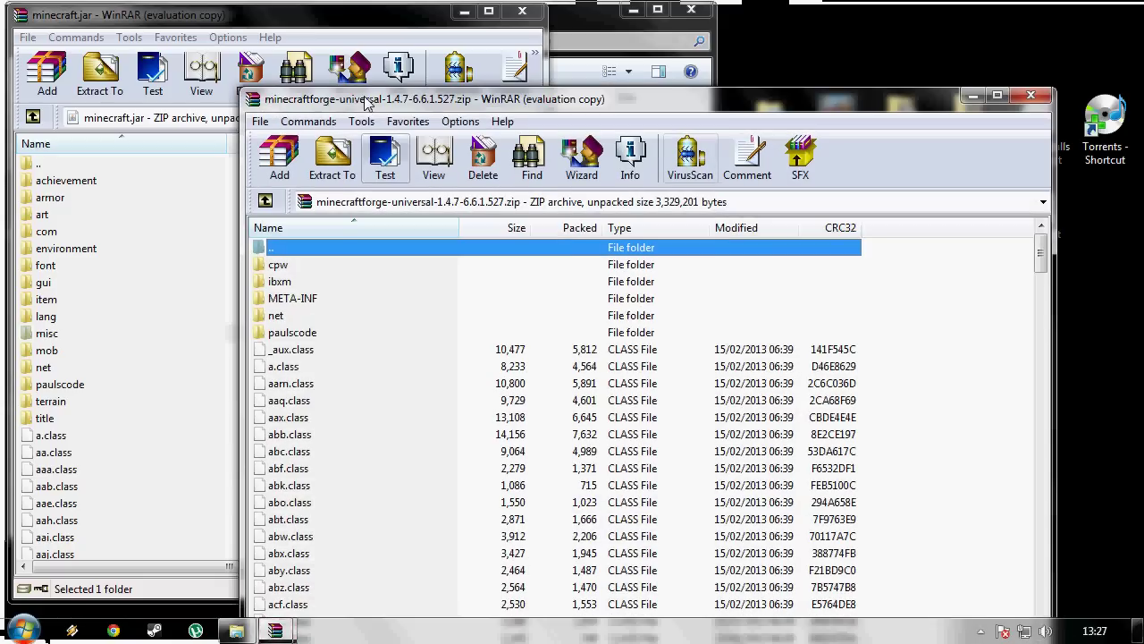
pyautogui.moveTo(366, 104); pyautogui.dragTo(425, 85)
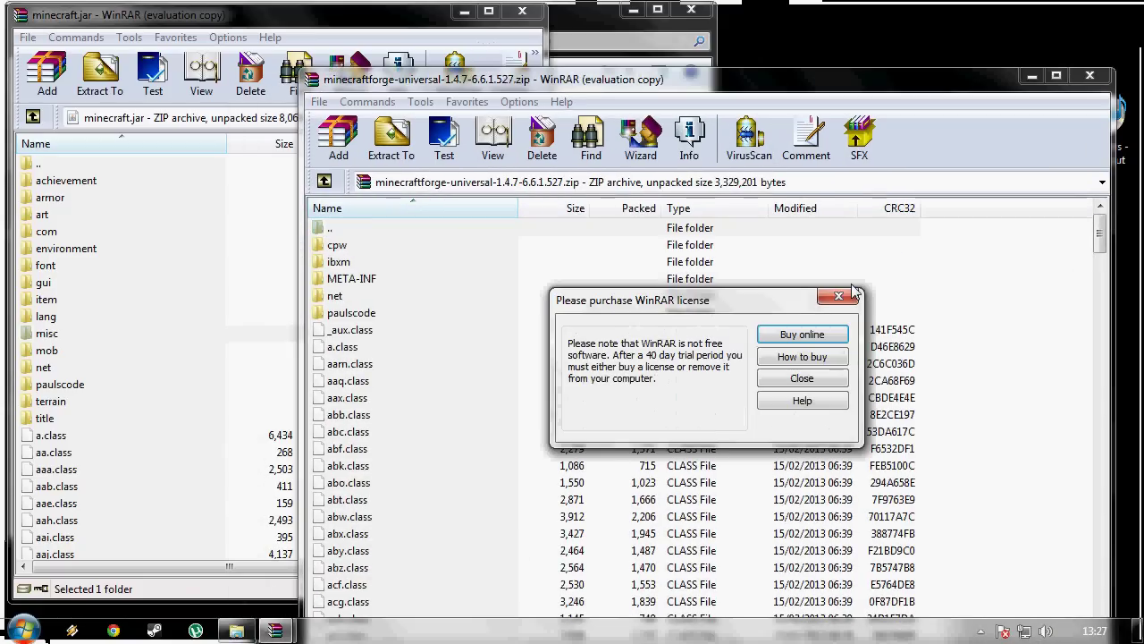
pyautogui.click(838, 295)
# - Set the Forge window beside minecraft.jar and drag all its contents into minecraft.jar
pyautogui.moveTo(612, 29); pyautogui.dragTo(665, 13)
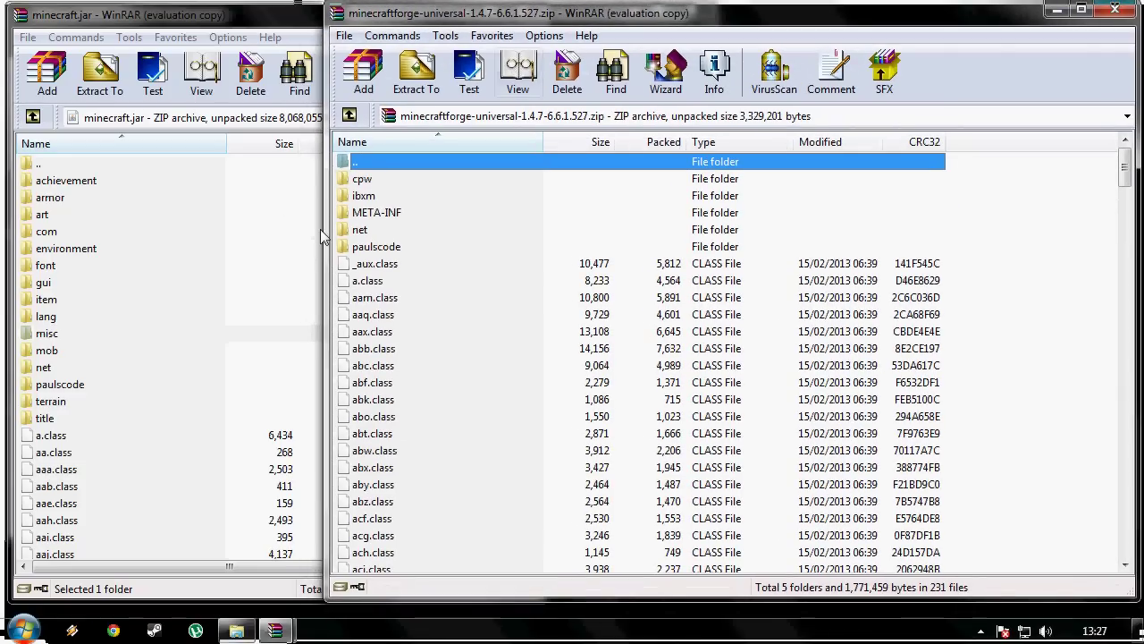
pyautogui.moveTo(325, 237); pyautogui.dragTo(545, 242)
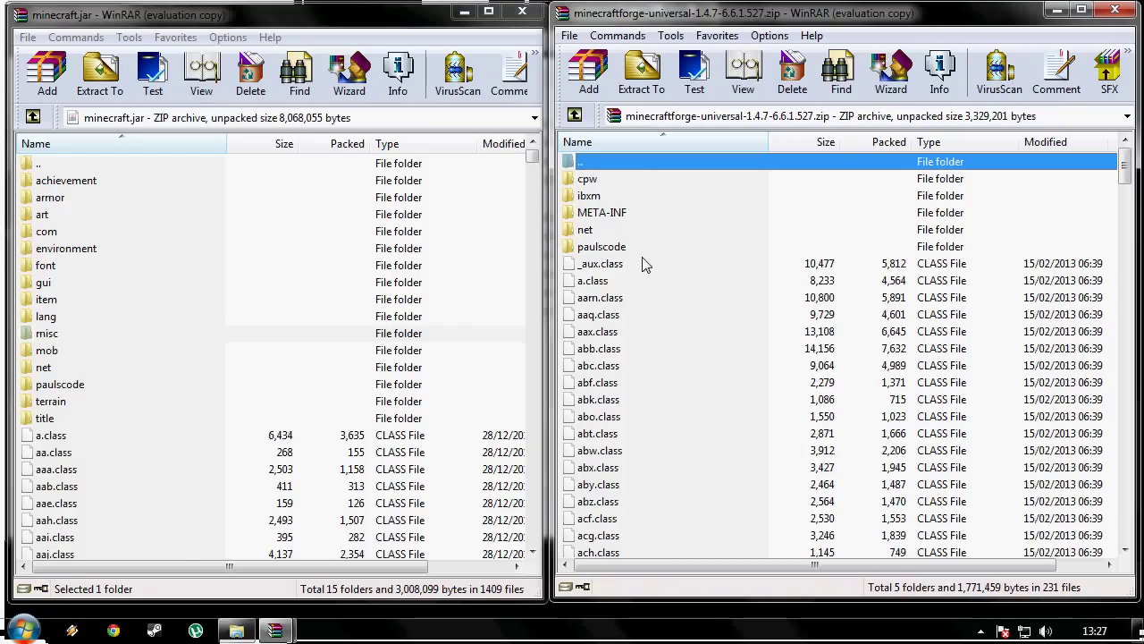
pyautogui.hotkey('ctrl', 'a')
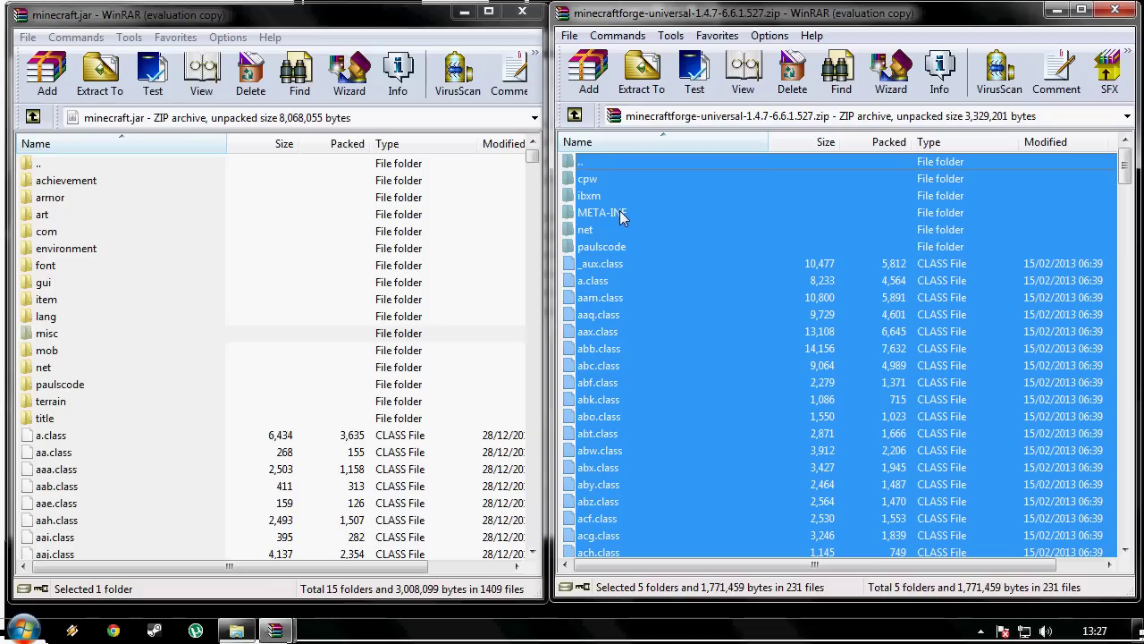
pyautogui.moveTo(623, 212); pyautogui.dragTo(404, 266)
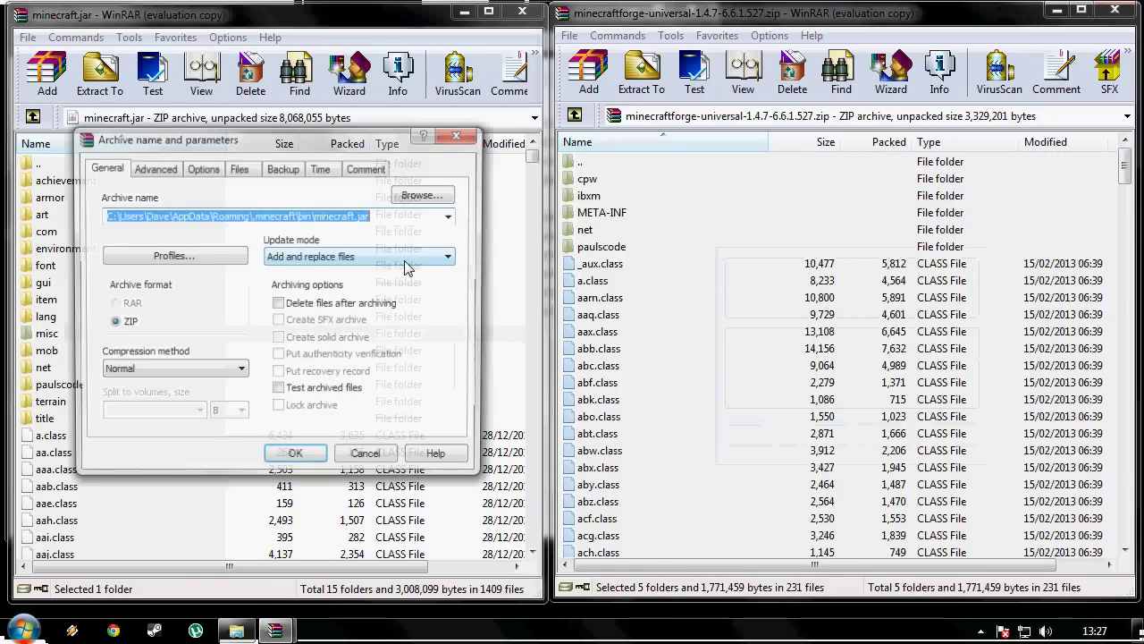
# - Confirm adding the Forge files to minecraft.jar, then close the minecraftforge zip window
pyautogui.click(296, 459)
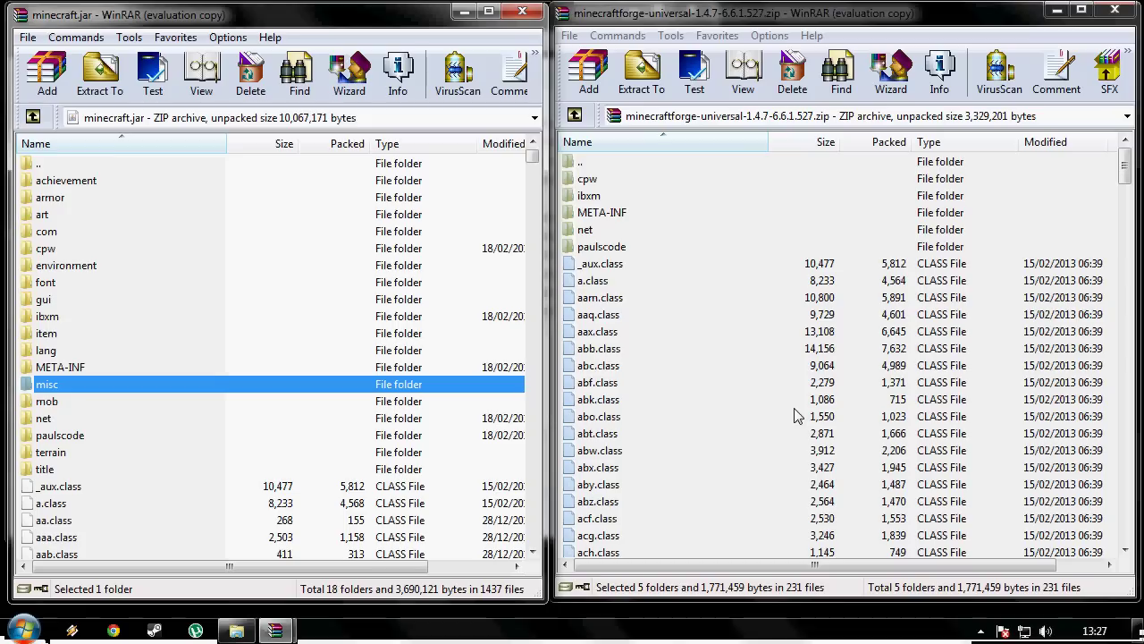
pyautogui.click(649, 249)
pyautogui.click(618, 214)
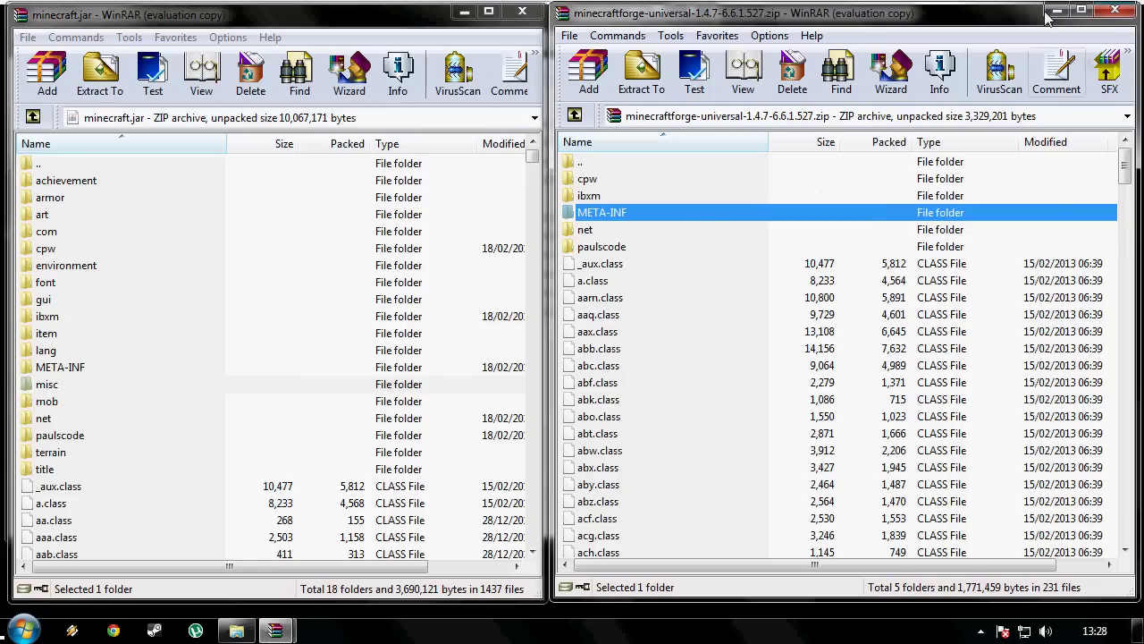
pyautogui.click(1129, 15)
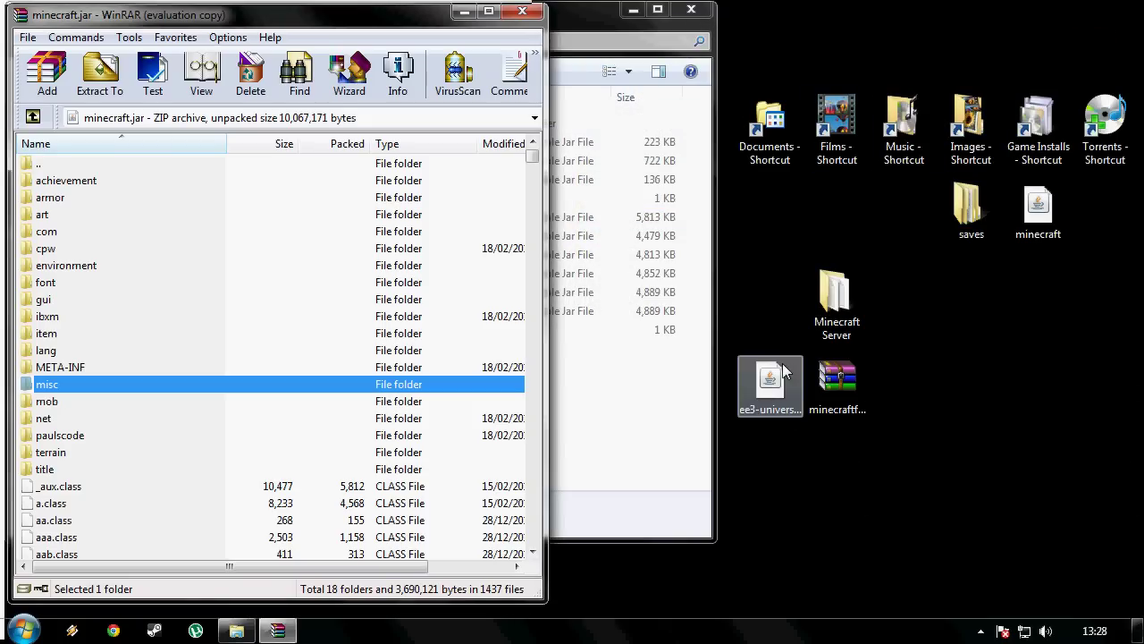
# - Open ee3-universal-pre1f.jar in WinRAR and dismiss the licence reminder
pyautogui.rightClick(784, 389)
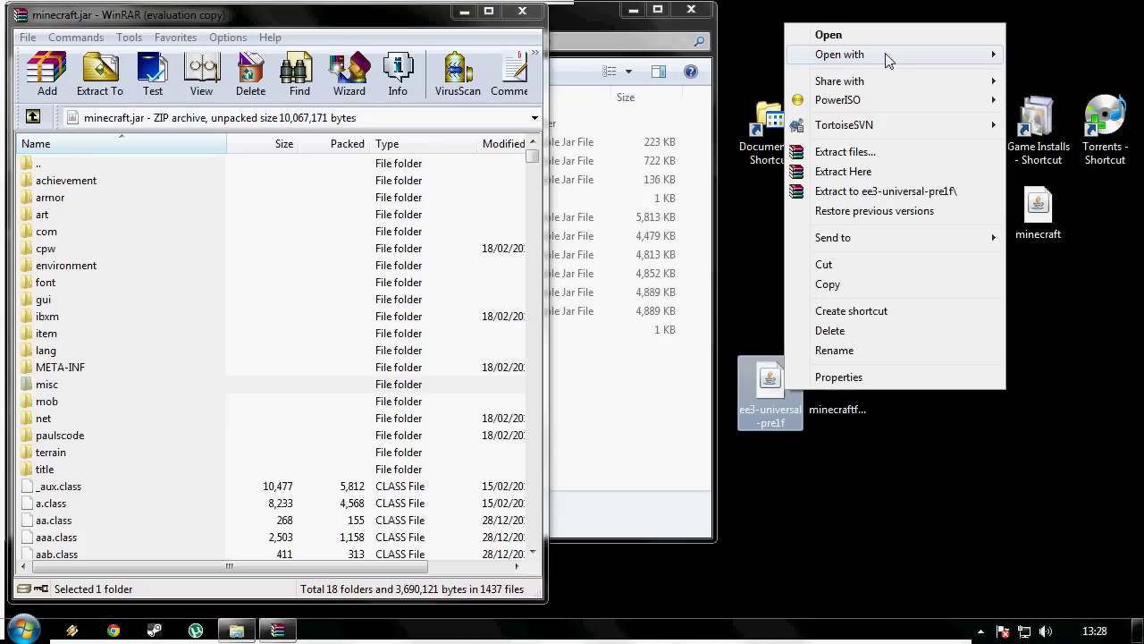
pyautogui.moveTo(885, 54)
pyautogui.click(690, 74)
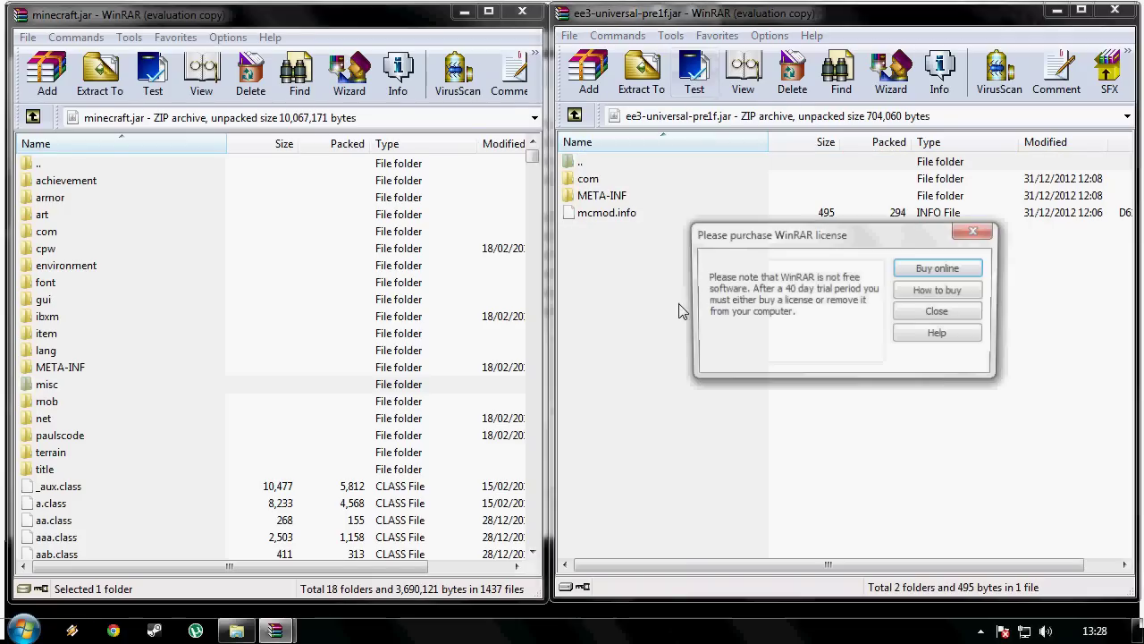
pyautogui.click(988, 233)
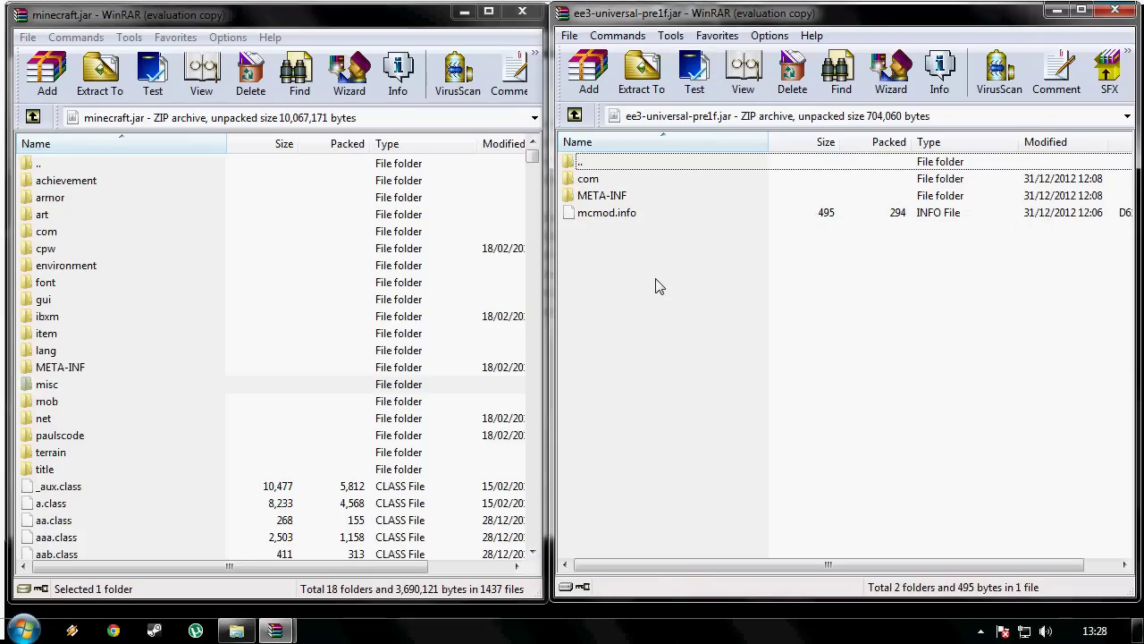
# - Select the com folder and mcmod.info and drag them into minecraft.jar
pyautogui.click(597, 183)
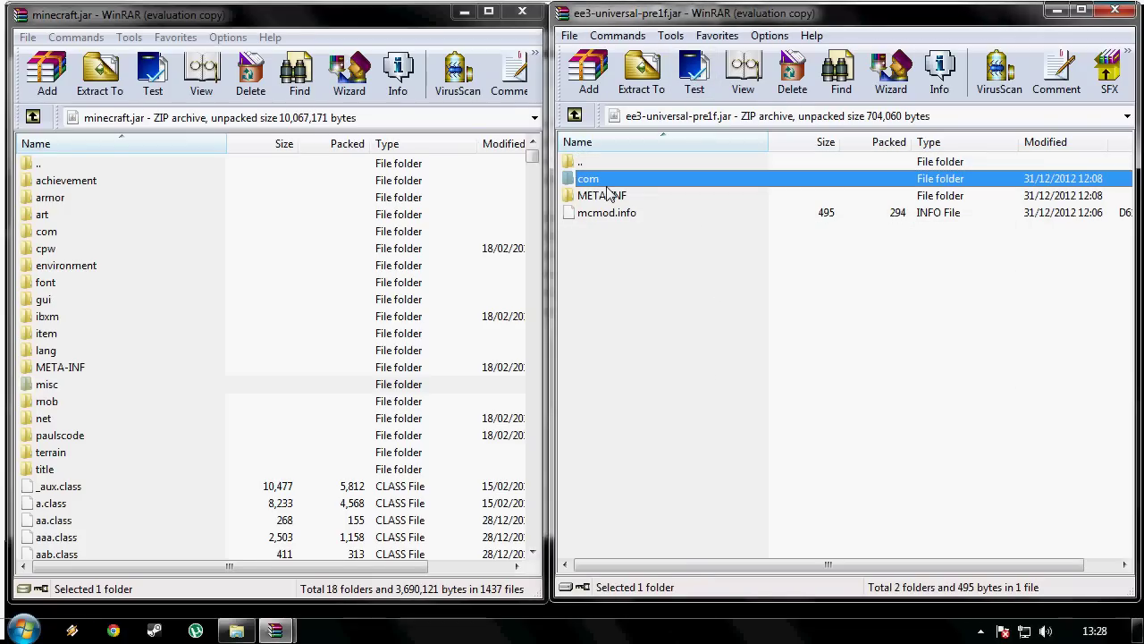
pyautogui.click(615, 197)
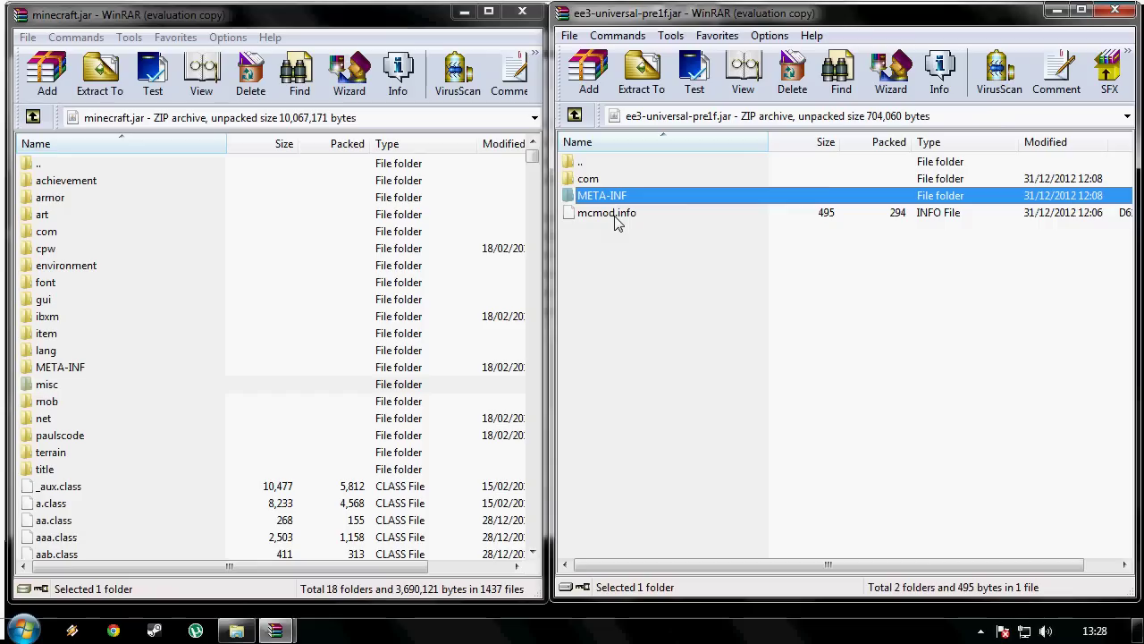
pyautogui.click(615, 214)
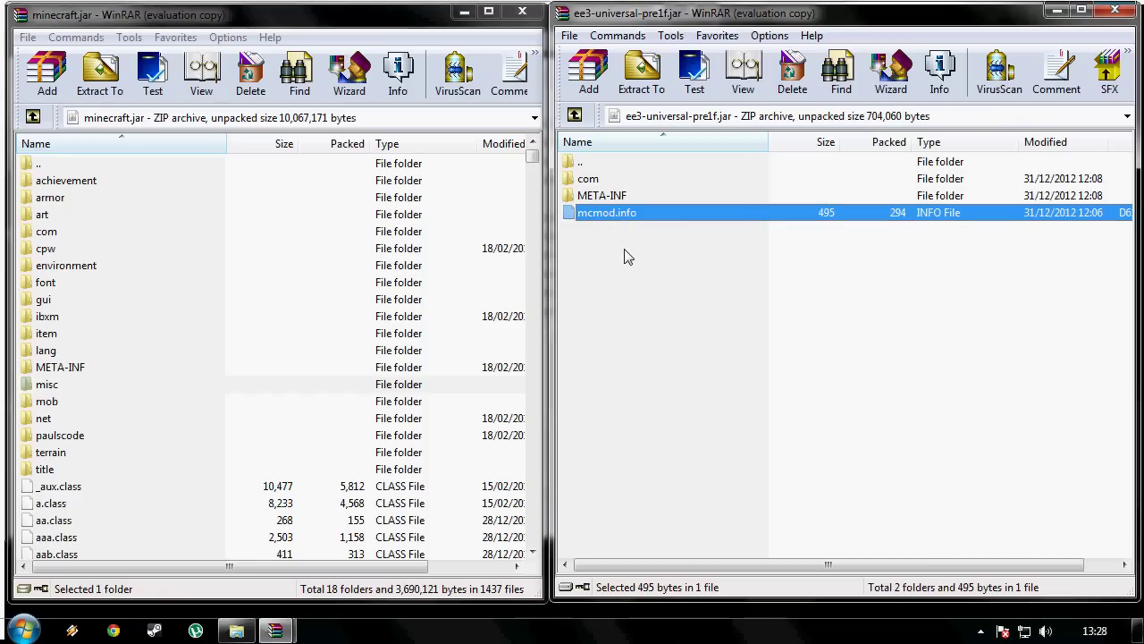
pyautogui.click(604, 180)
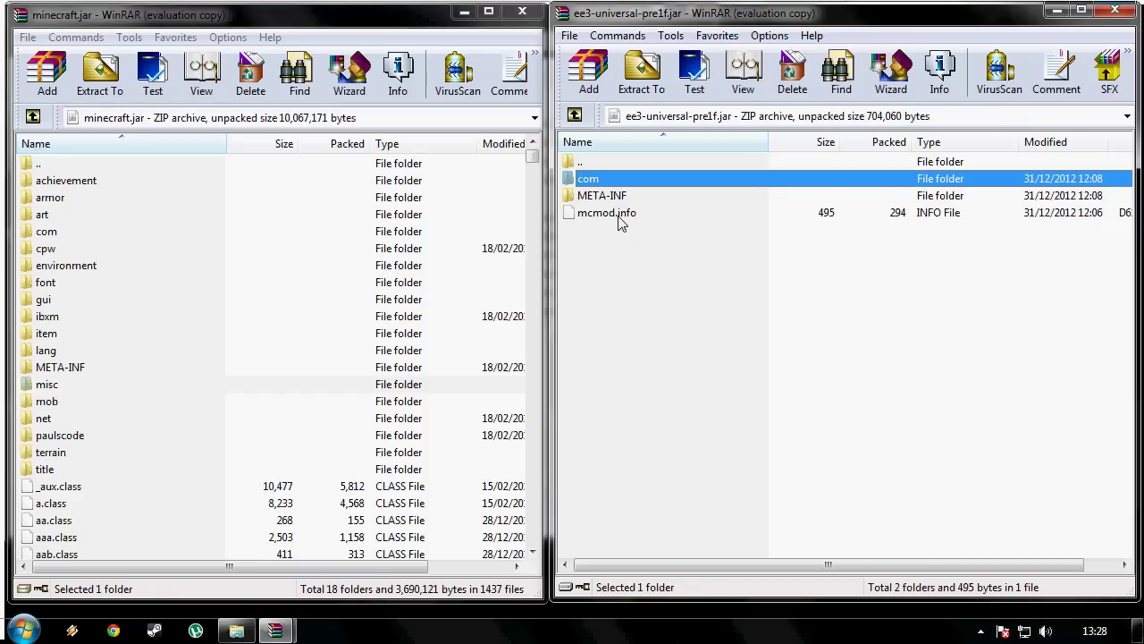
pyautogui.keyDown('ctrl'); pyautogui.click(620, 214); pyautogui.keyUp('ctrl')
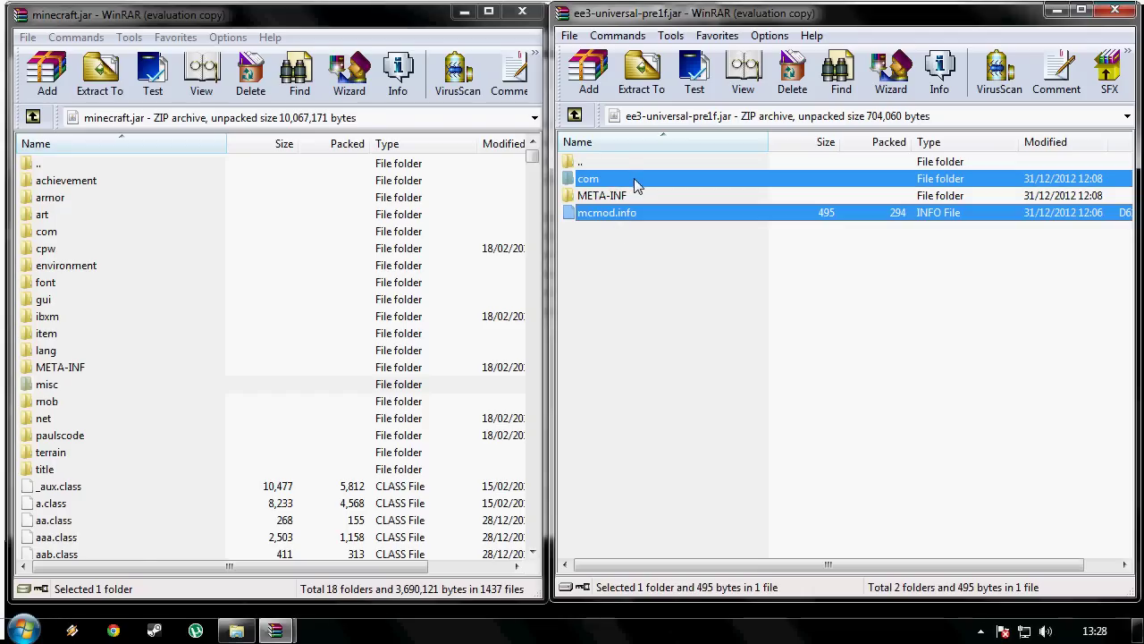
pyautogui.moveTo(629, 178); pyautogui.dragTo(436, 203)
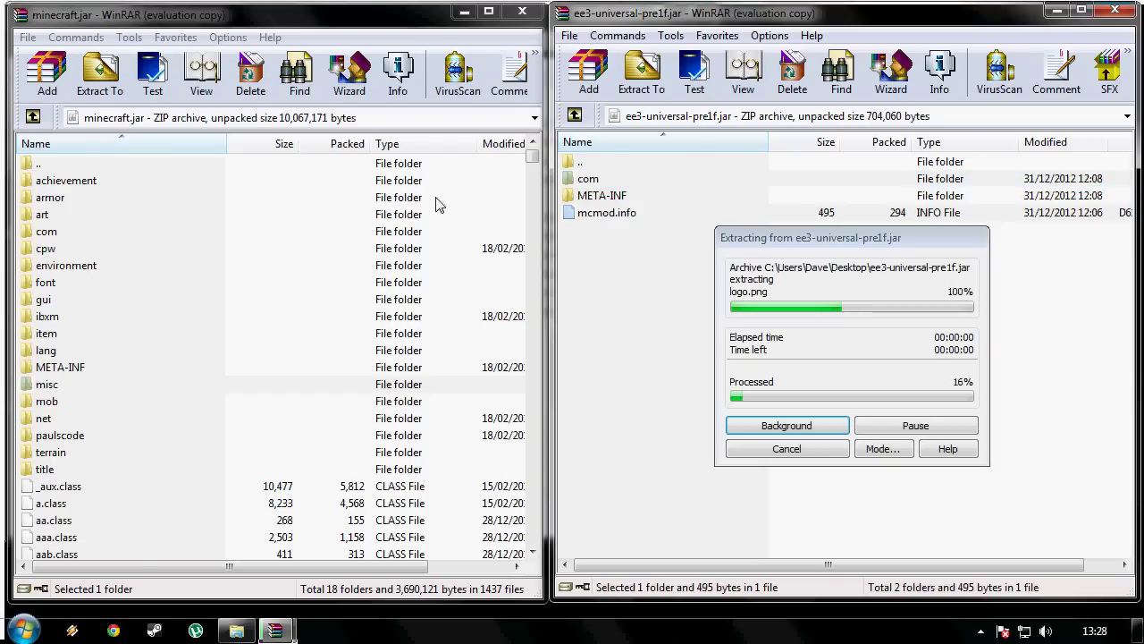
# - Confirm adding the EE3 files, close the ee3 and minecraft.jar windows, and minimize the bin folder
pyautogui.click(313, 457)
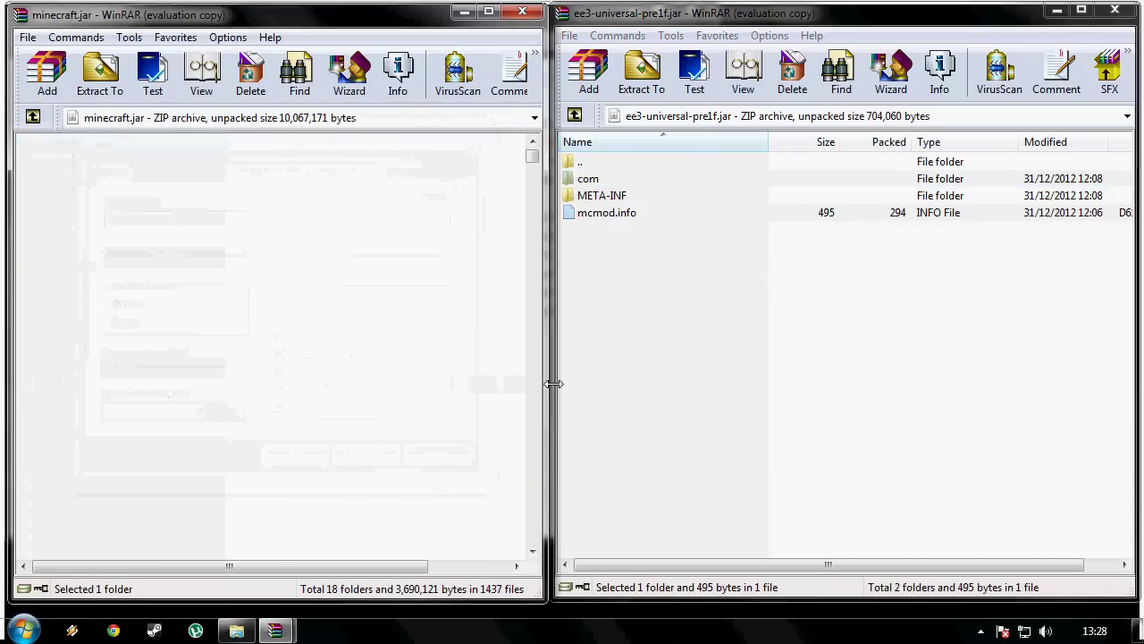
pyautogui.click(615, 196)
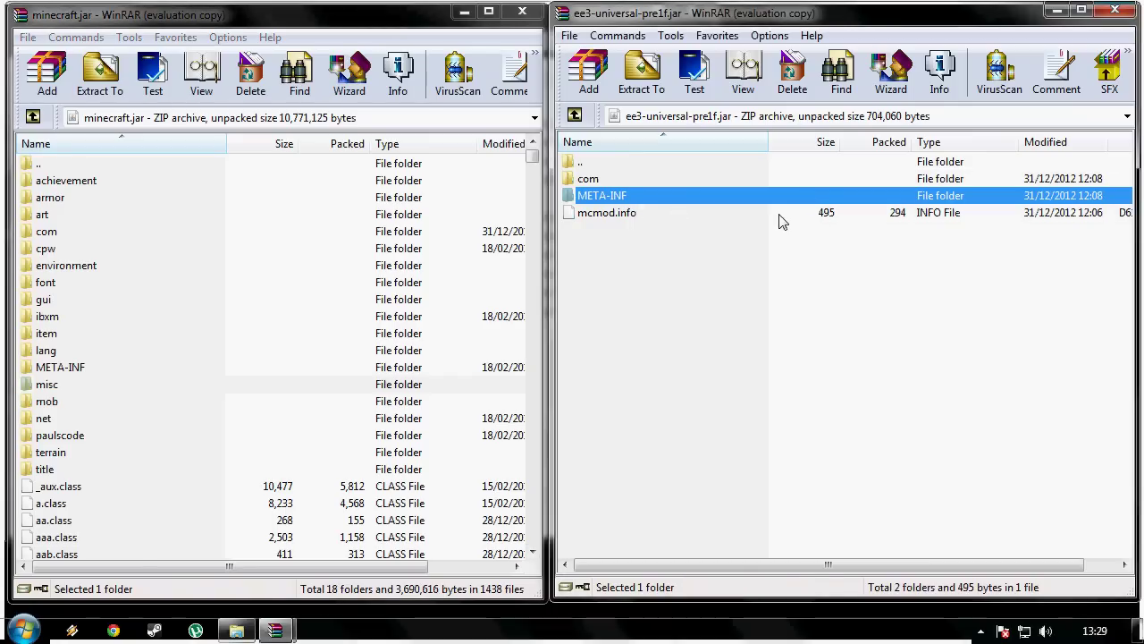
pyautogui.click(1117, 13)
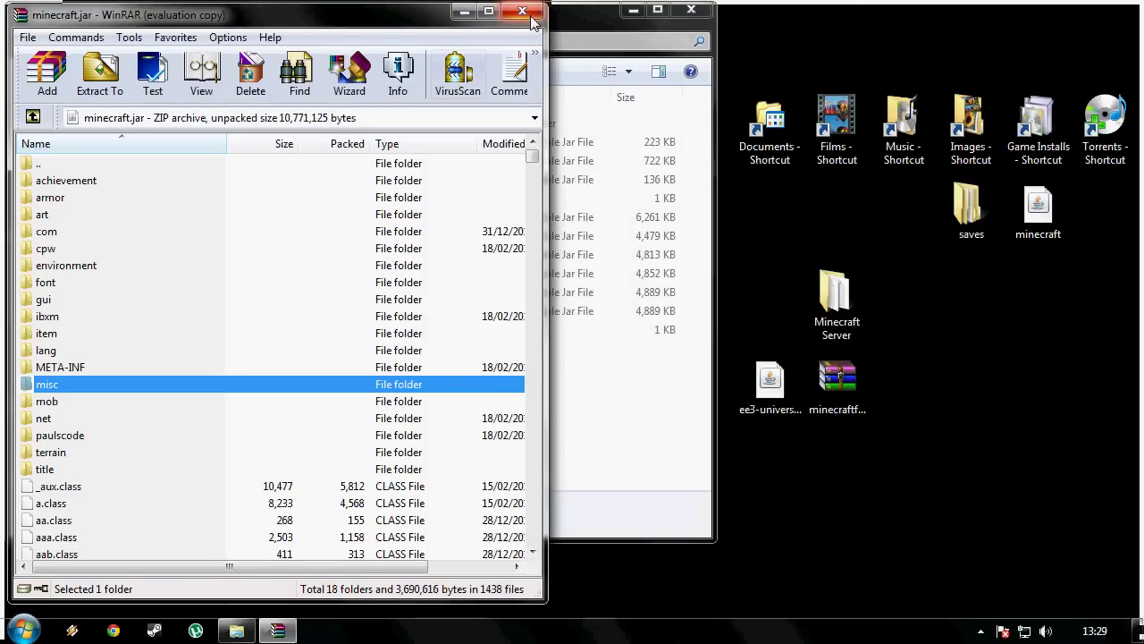
pyautogui.click(700, 105)
pyautogui.click(632, 9)
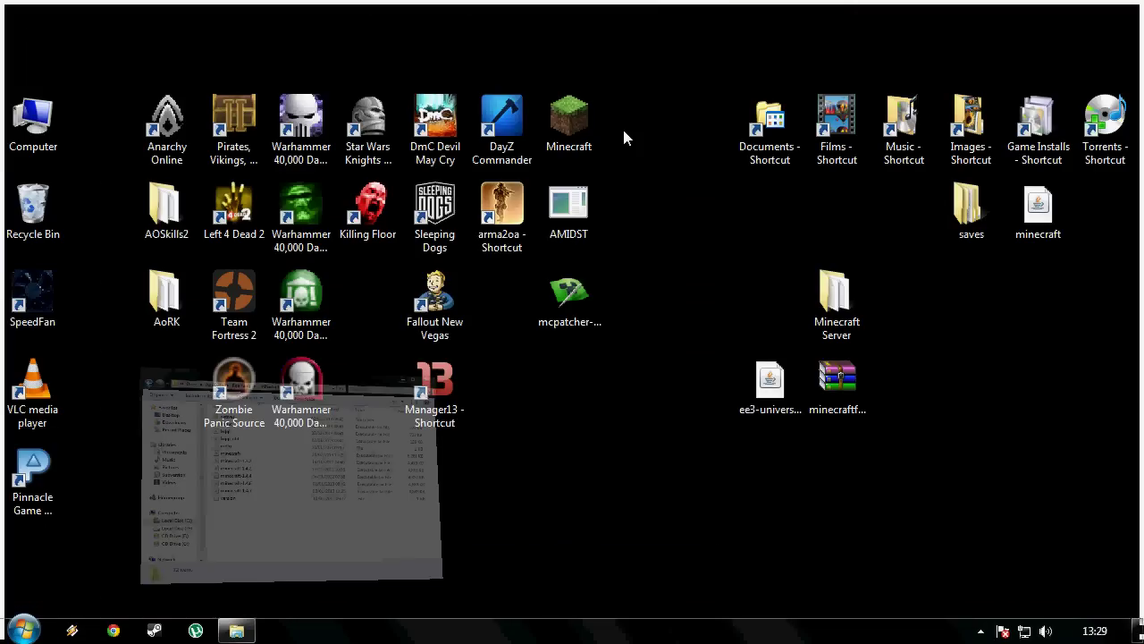
# - Close the .minecraft bin folder window, then log in and start the modded game
pyautogui.click(236, 630)
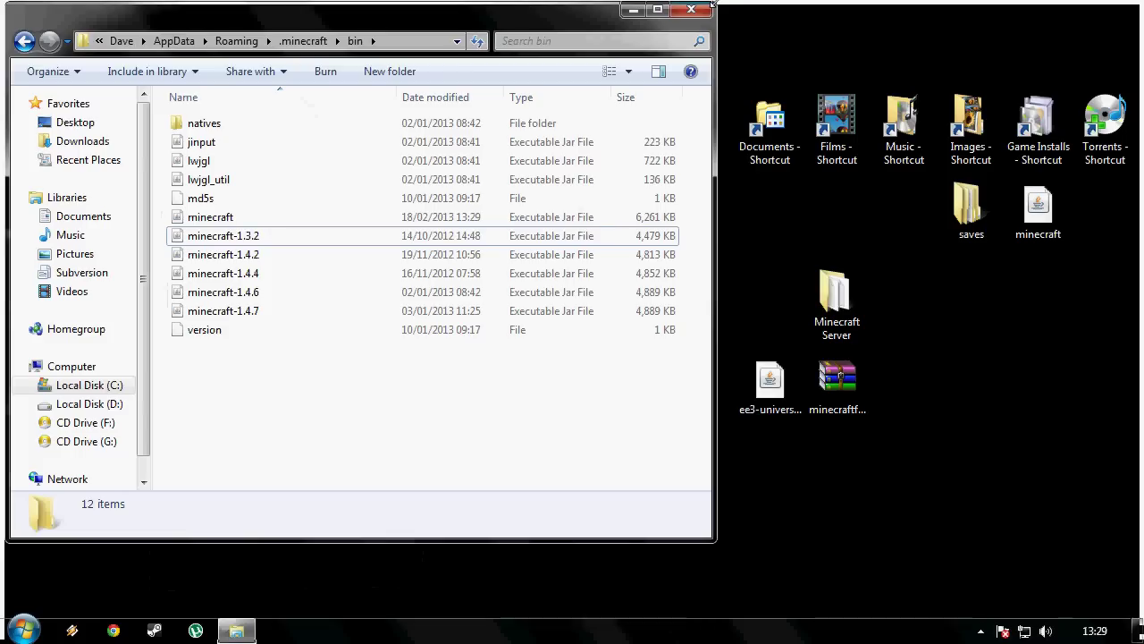
pyautogui.click(688, 11)
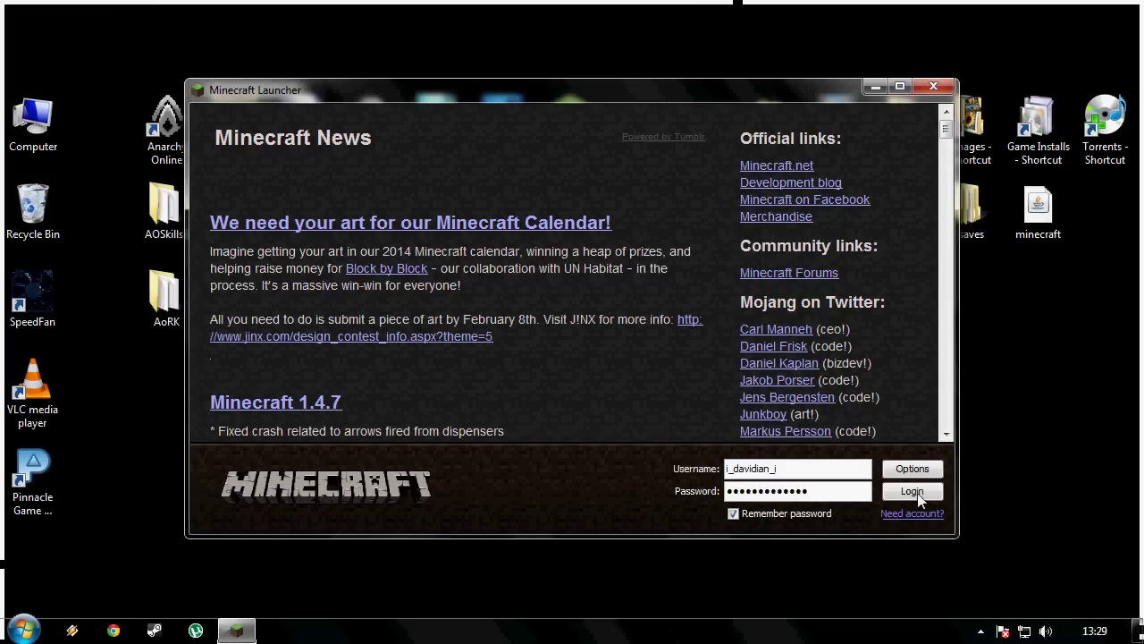
pyautogui.click(913, 492)
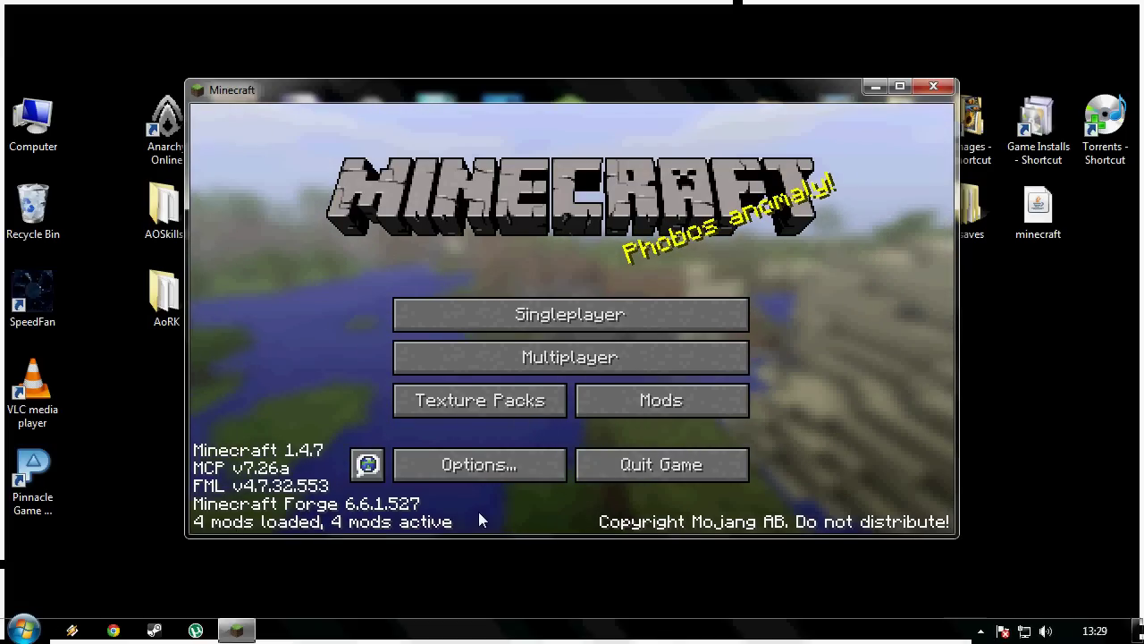
# - Check the Mods list for MCP, Forge Mod Loader, Minecraft Forge and Equivalent Exchange 3, then quit
pyautogui.click(662, 400)
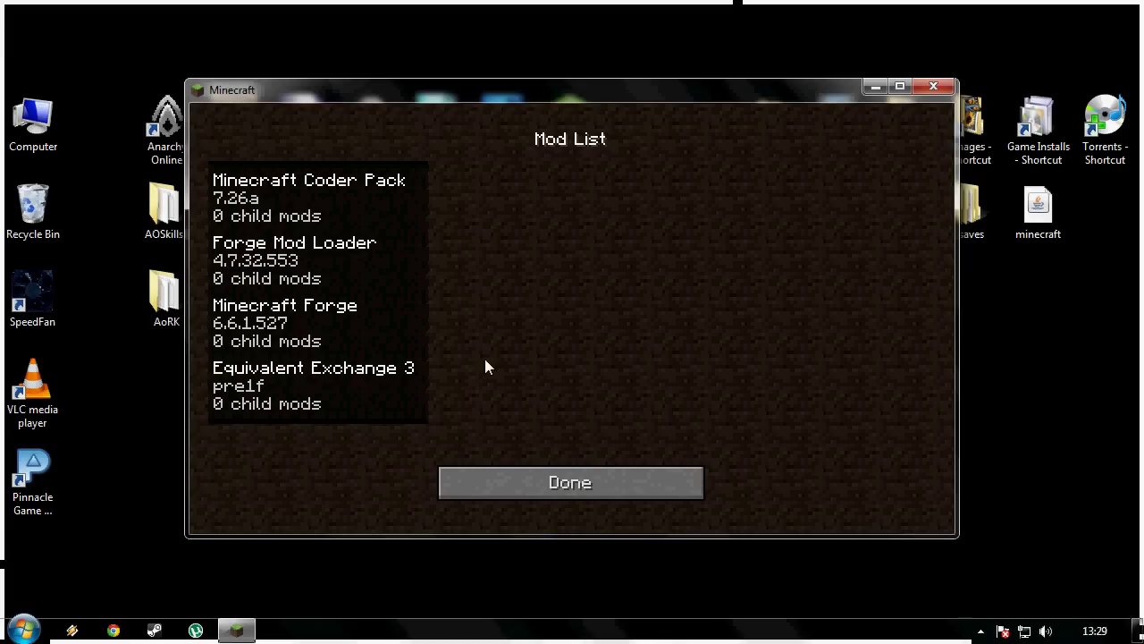
pyautogui.click(281, 220)
pyautogui.click(279, 268)
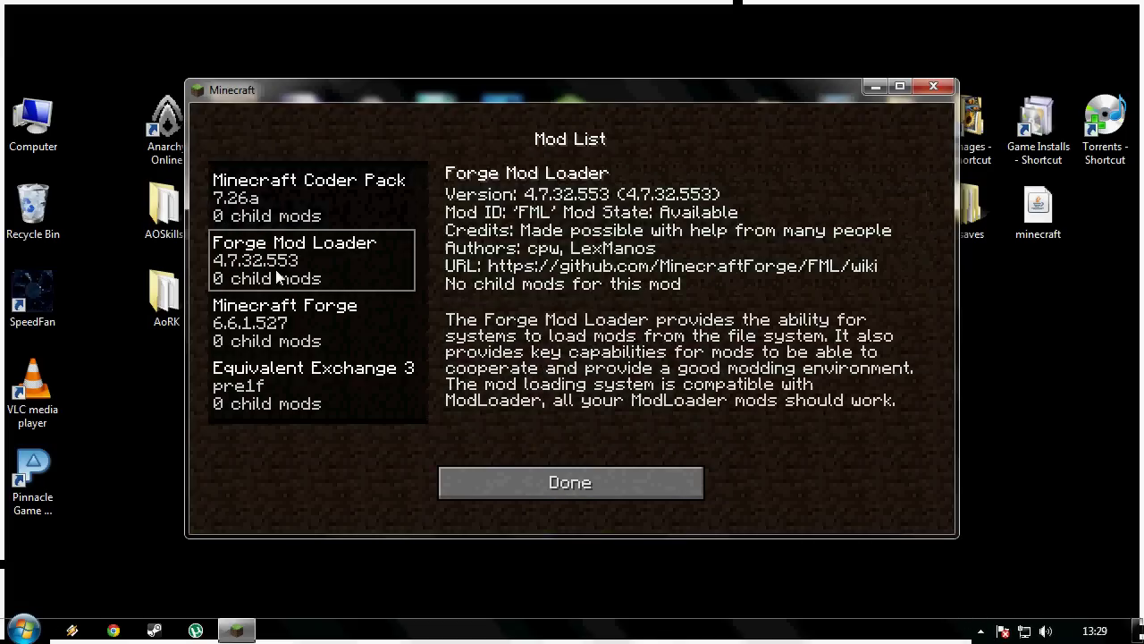
pyautogui.click(275, 342)
pyautogui.click(281, 384)
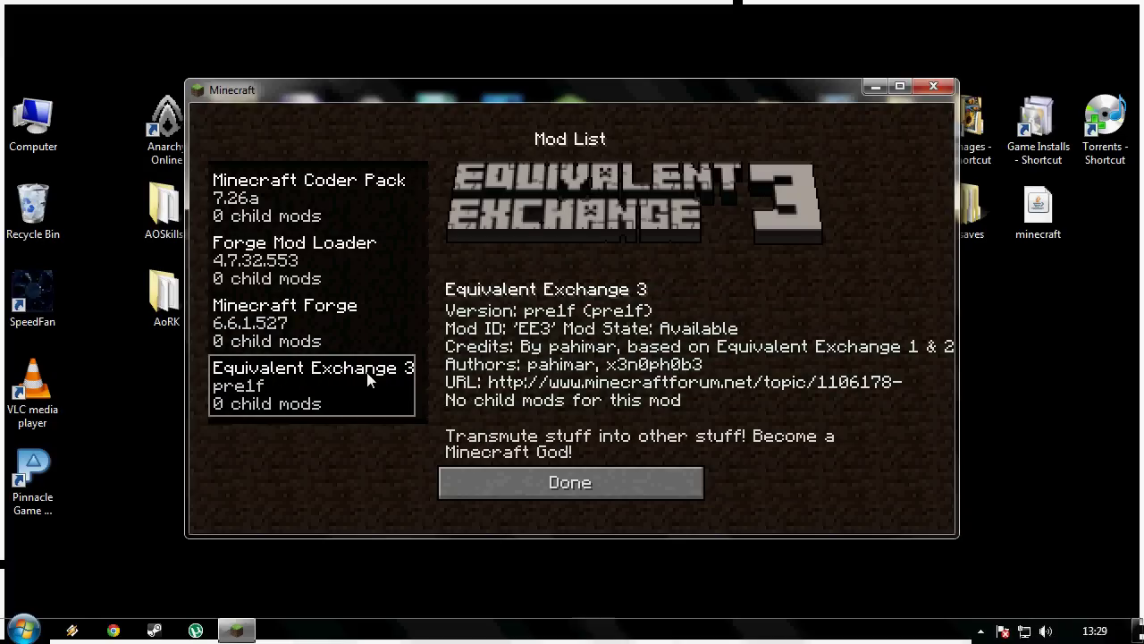
pyautogui.click(594, 482)
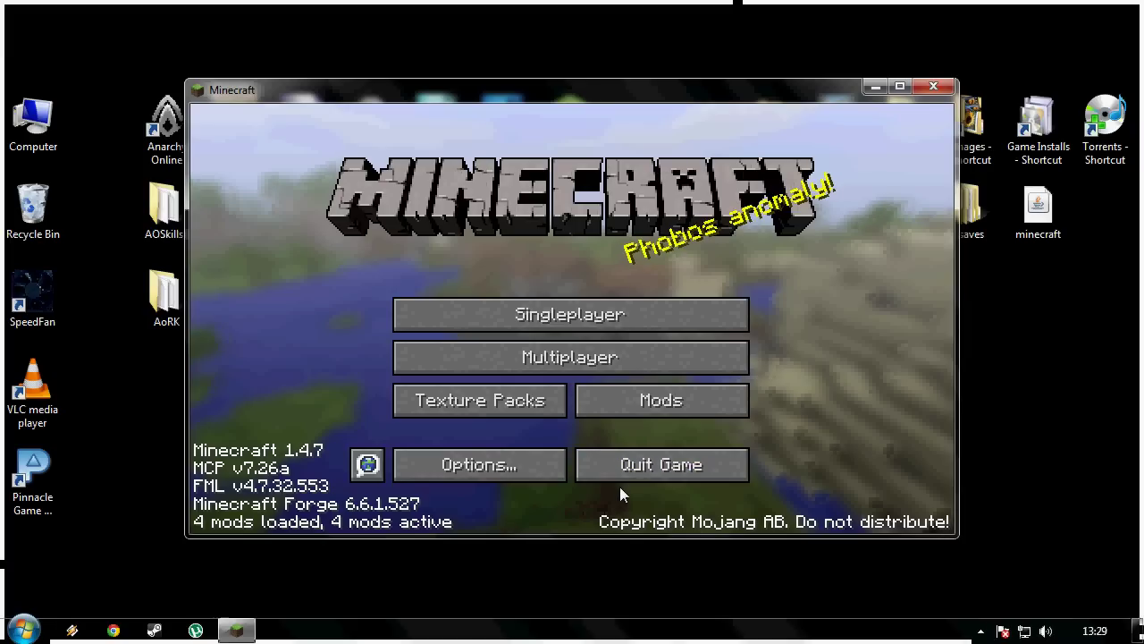
pyautogui.click(689, 453)
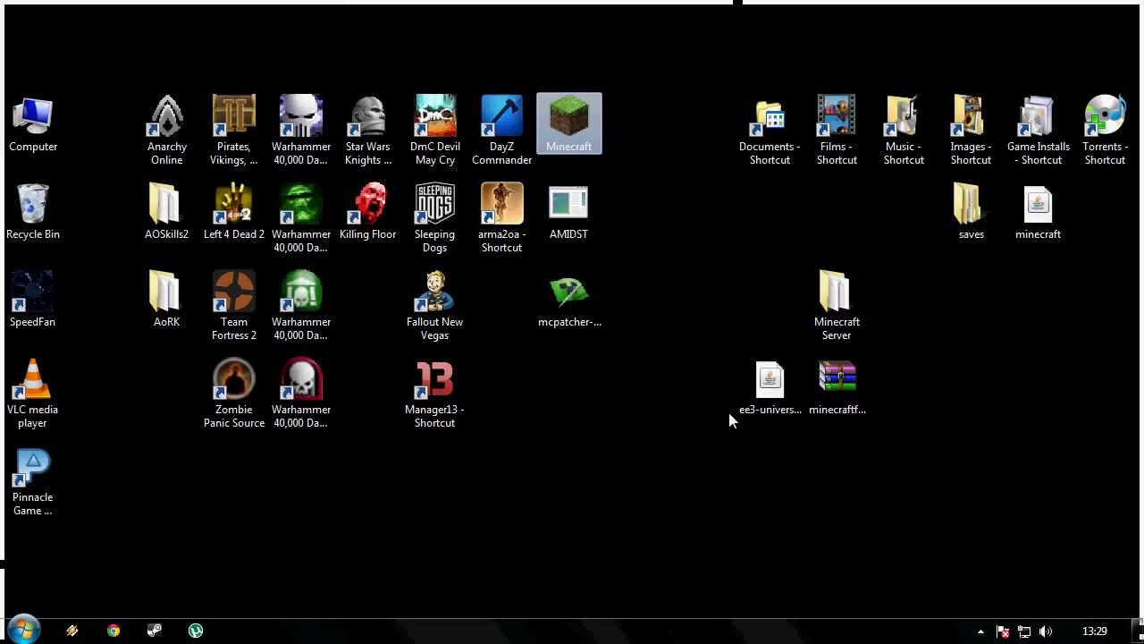
# - Open the desktop Minecraft Server folder and bring up the options for the minecraft_server jar
pyautogui.doubleClick(837, 308)
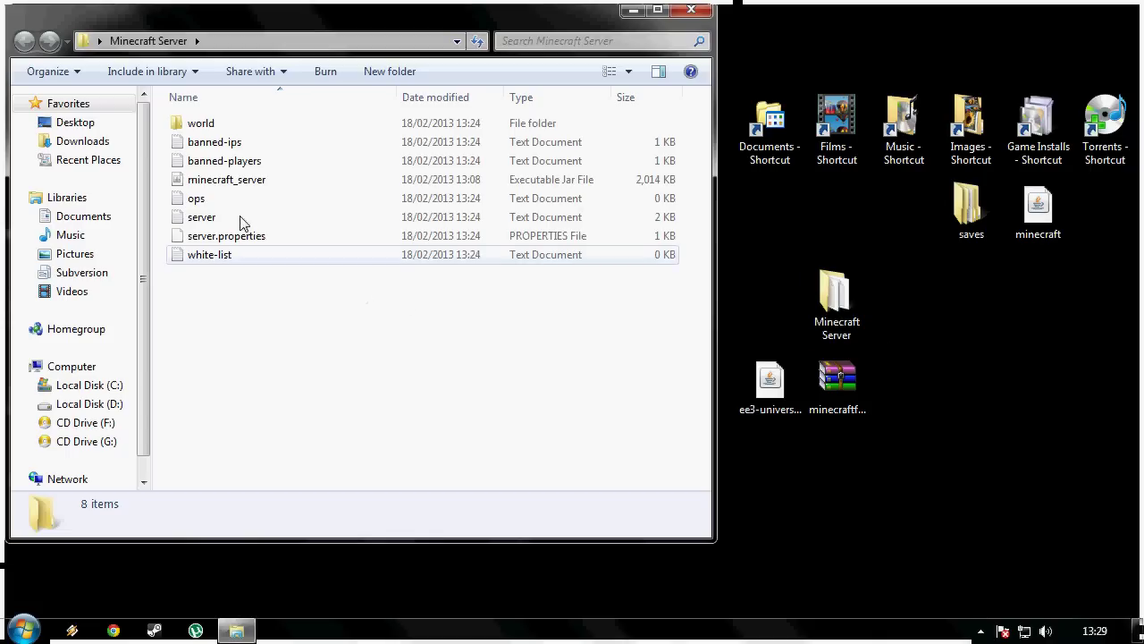
pyautogui.click(249, 185)
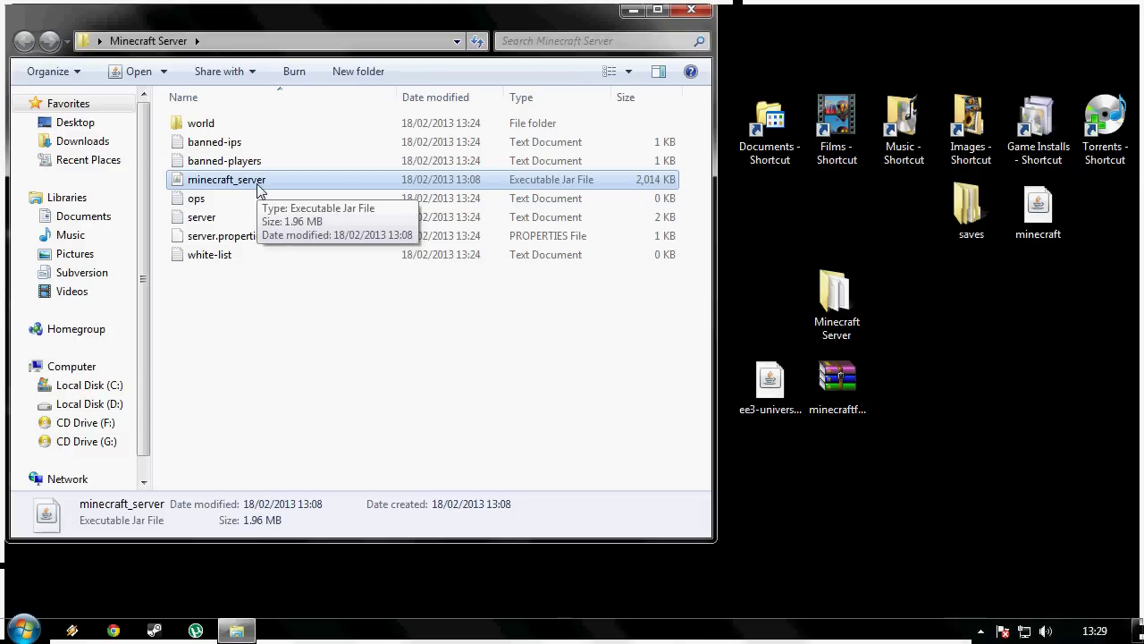
pyautogui.rightClick(258, 186)
# - Open minecraft_server.jar in WinRAR and dismiss the licence reminder
pyautogui.moveTo(381, 223)
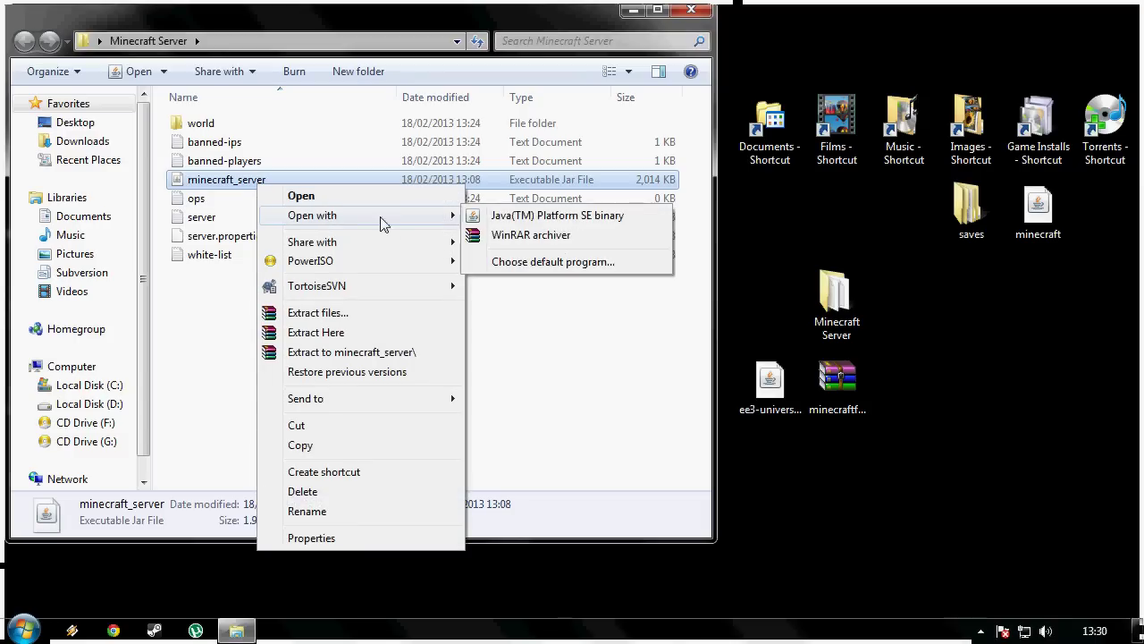
pyautogui.click(529, 235)
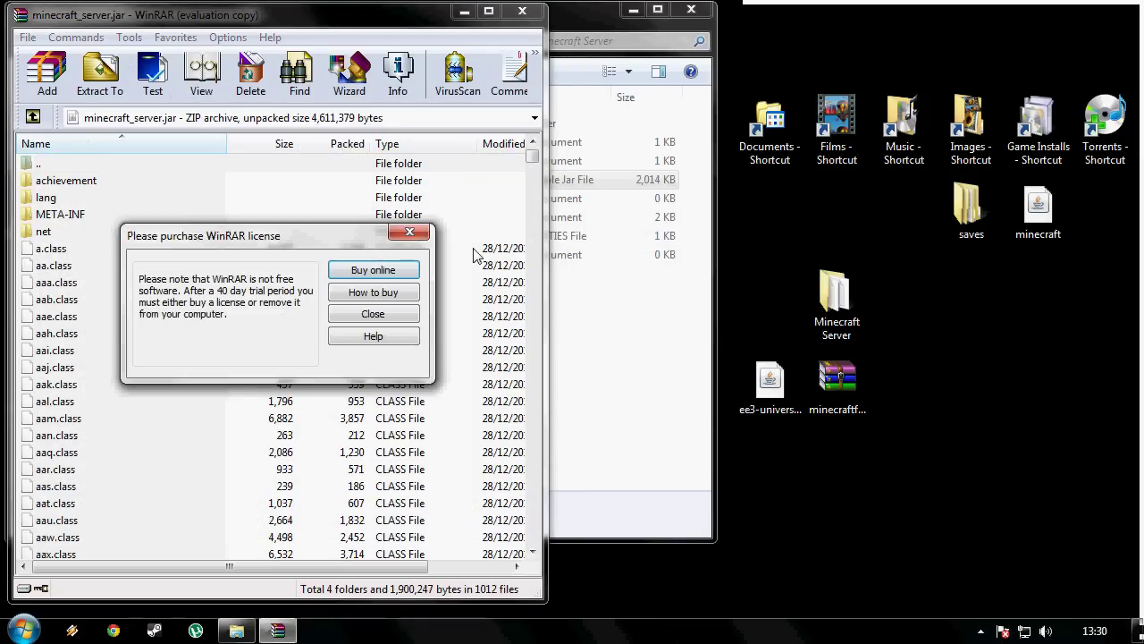
pyautogui.click(407, 232)
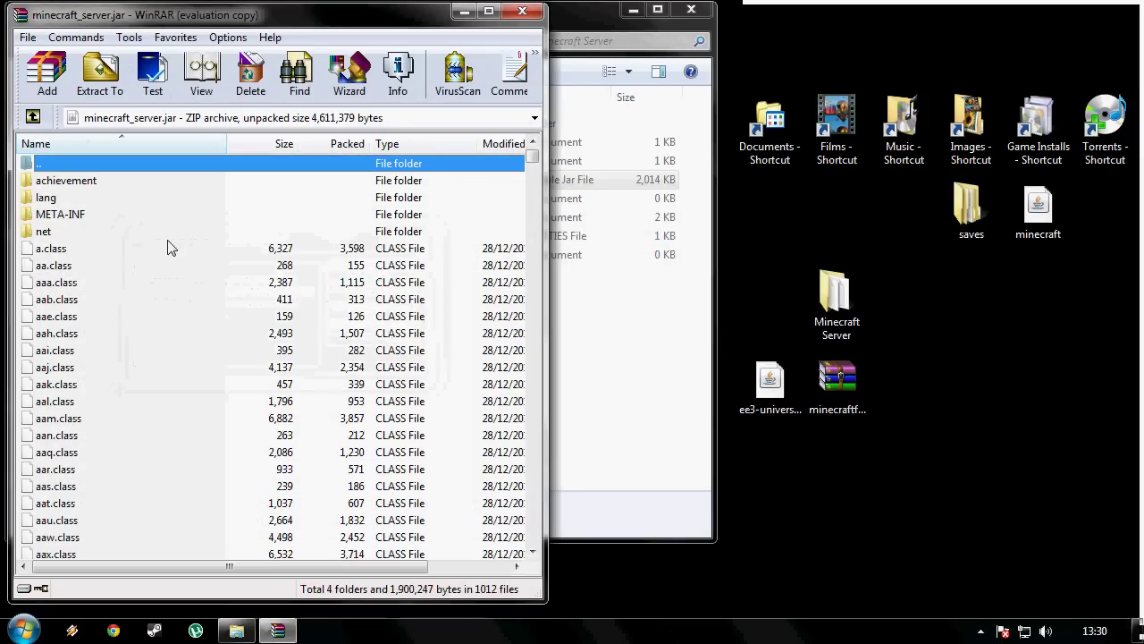
# - Delete the META-INF folder from minecraft_server.jar and confirm
pyautogui.click(91, 216)
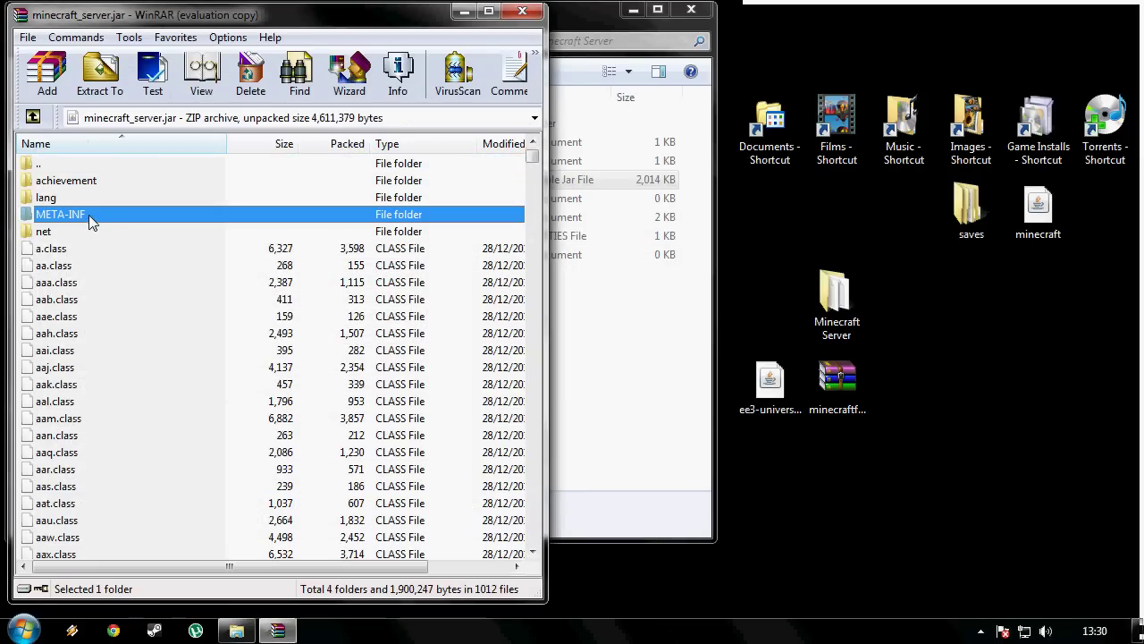
pyautogui.press('Delete')
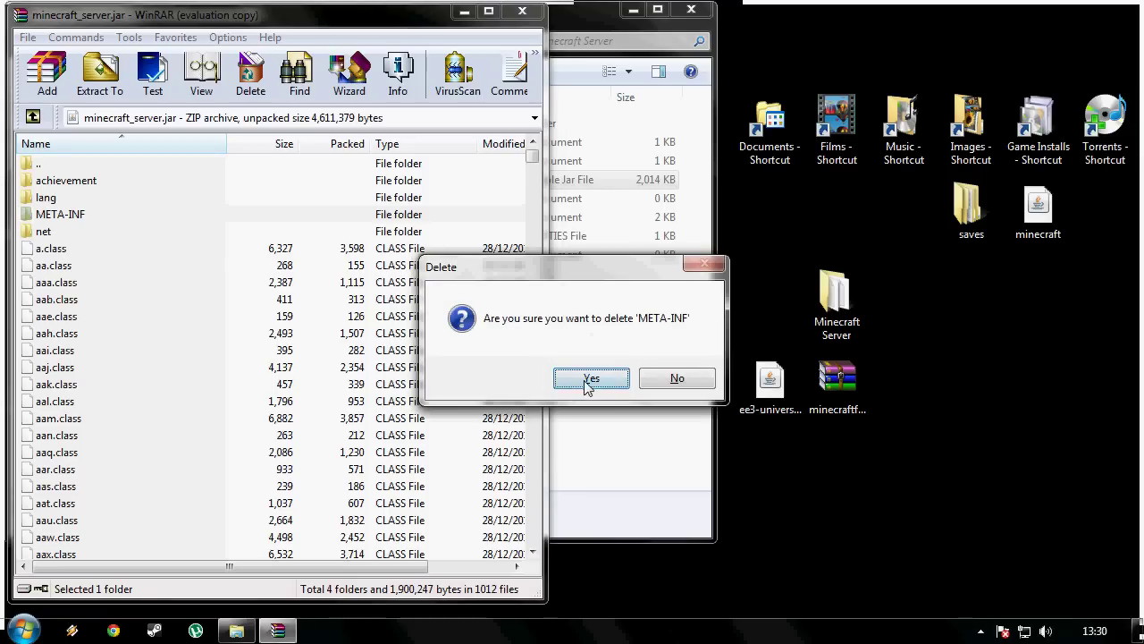
pyautogui.click(590, 380)
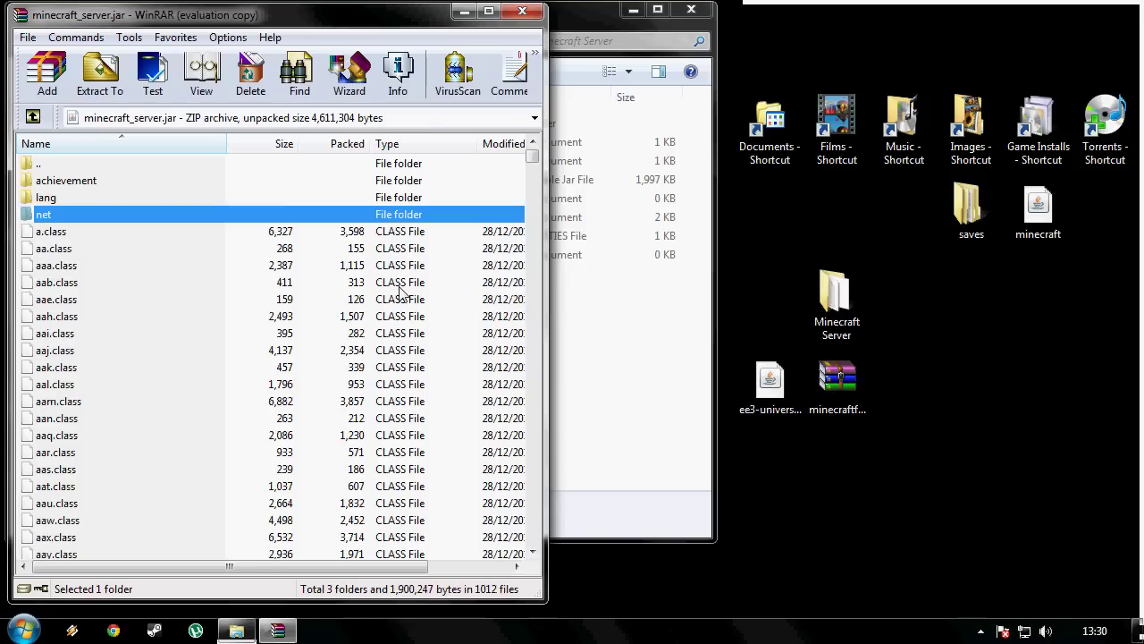
# - Open the Forge universal 1.4.7-6.6.1.527 archive in WinRAR beside the server jar window
pyautogui.rightClick(829, 382)
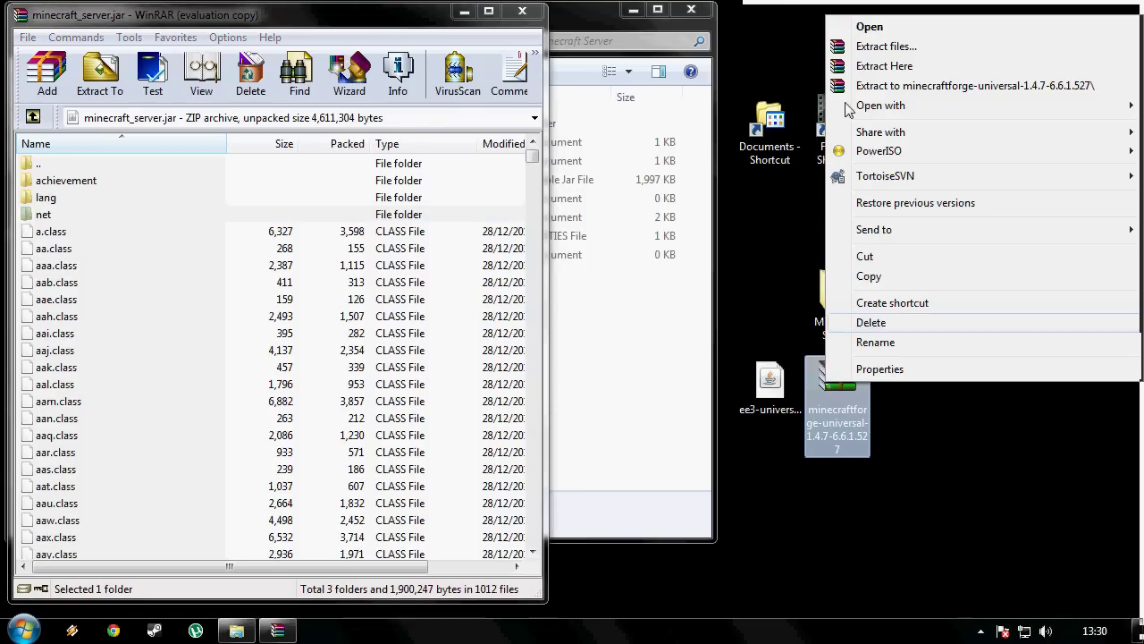
pyautogui.moveTo(854, 106)
pyautogui.click(726, 125)
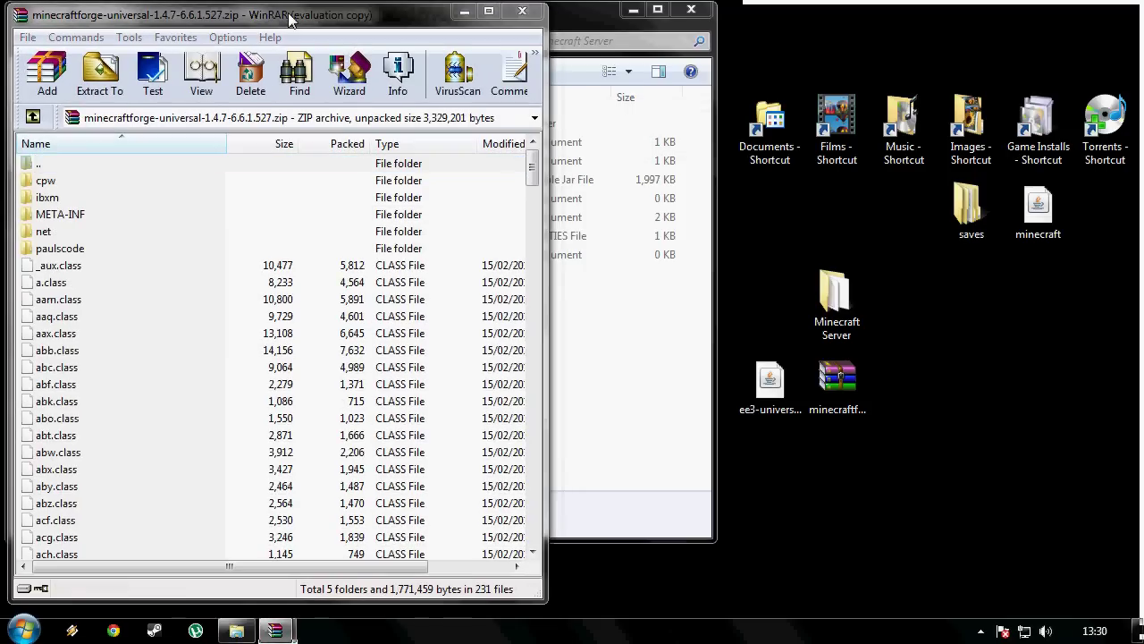
pyautogui.press('Escape')
pyautogui.moveTo(253, 24); pyautogui.dragTo(791, 24)
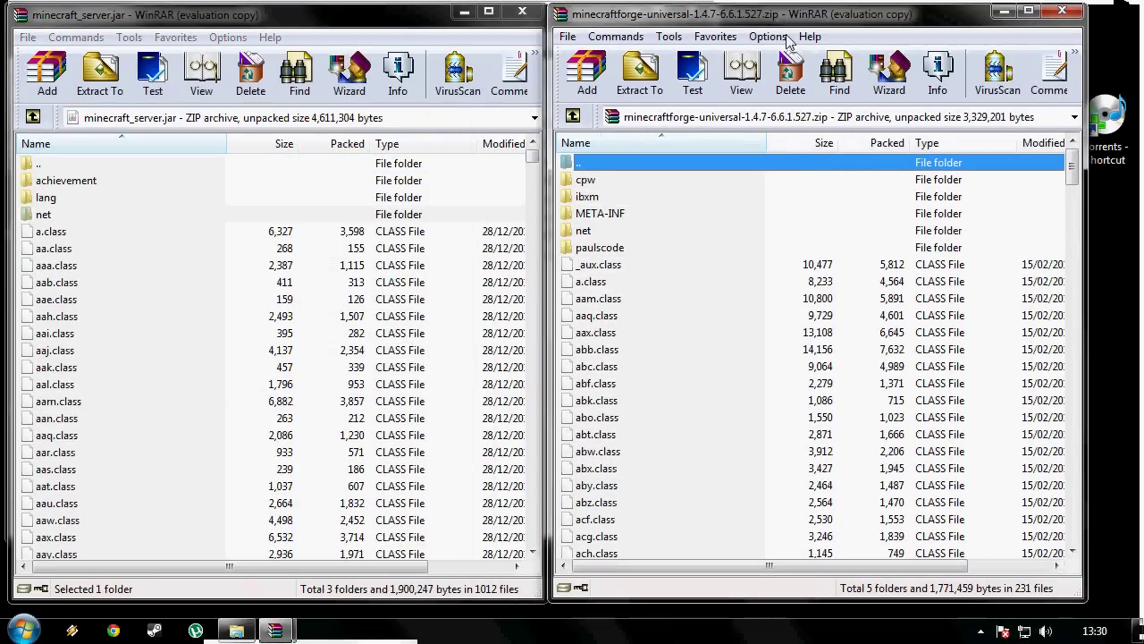
# - Copy all Forge files into minecraft_server.jar, confirm, and close the Forge archive
pyautogui.click(672, 230)
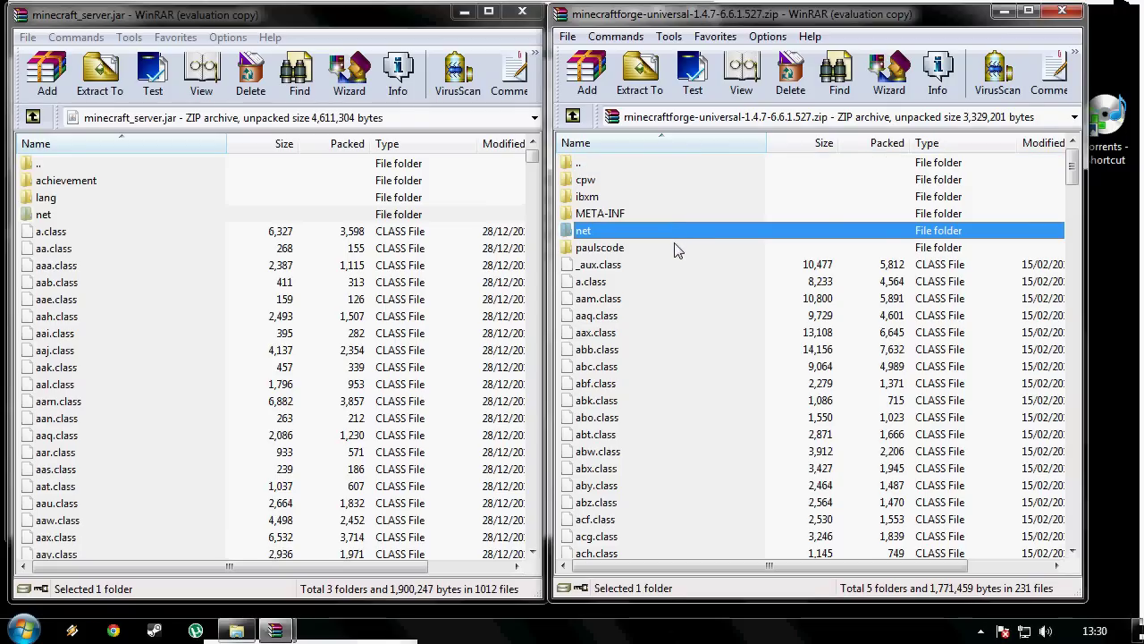
pyautogui.hotkey('ctrl', 'a')
pyautogui.moveTo(671, 270); pyautogui.dragTo(159, 280)
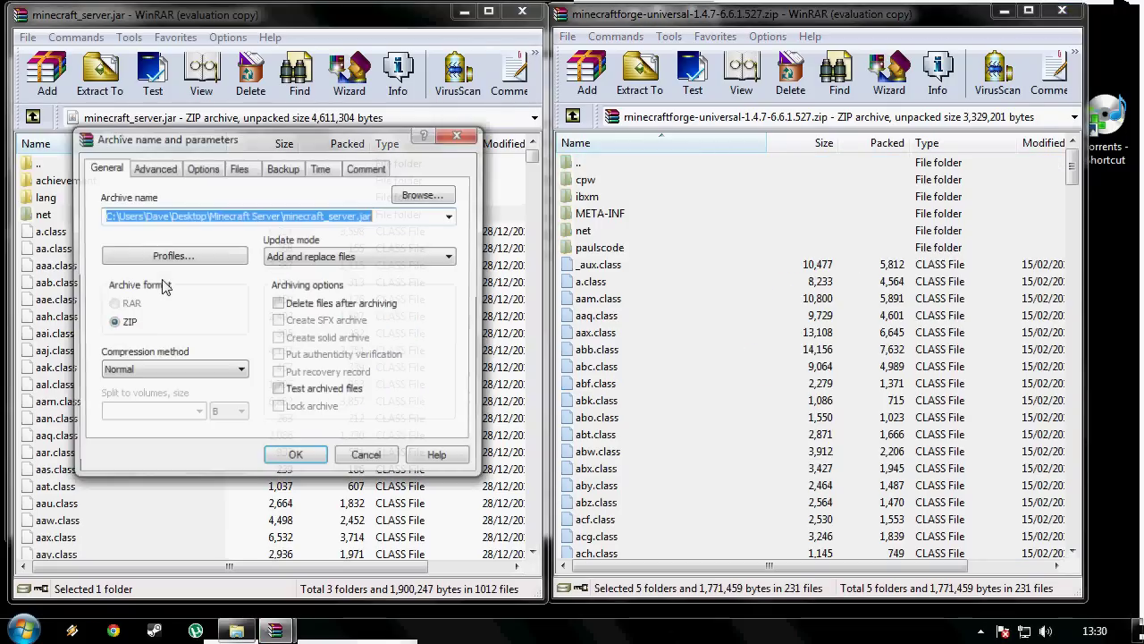
pyautogui.click(296, 458)
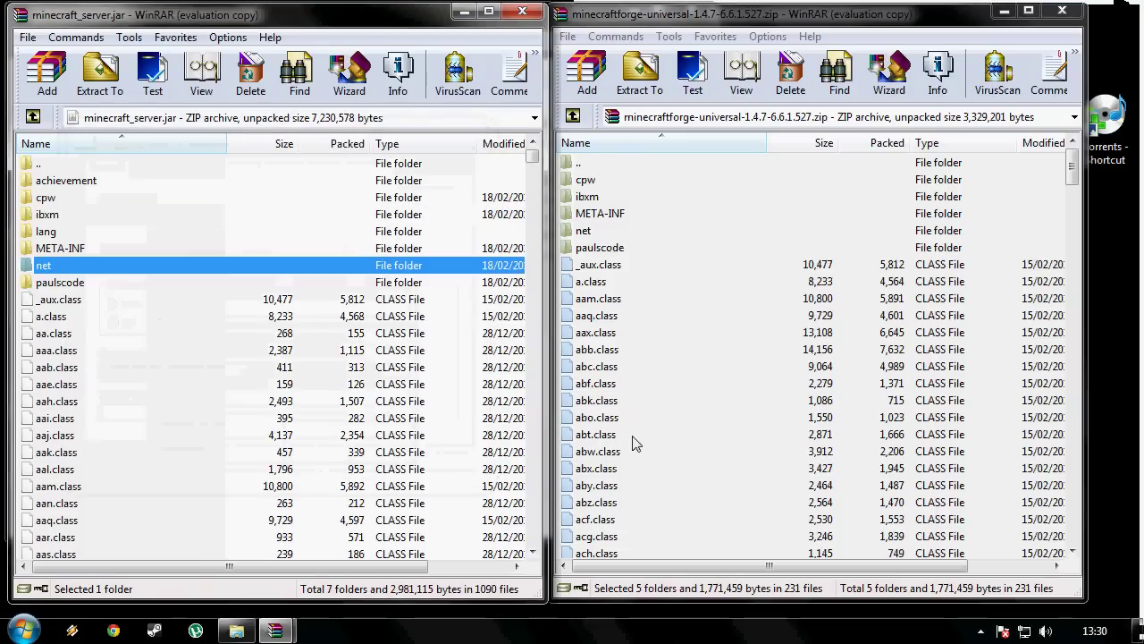
pyautogui.click(1061, 10)
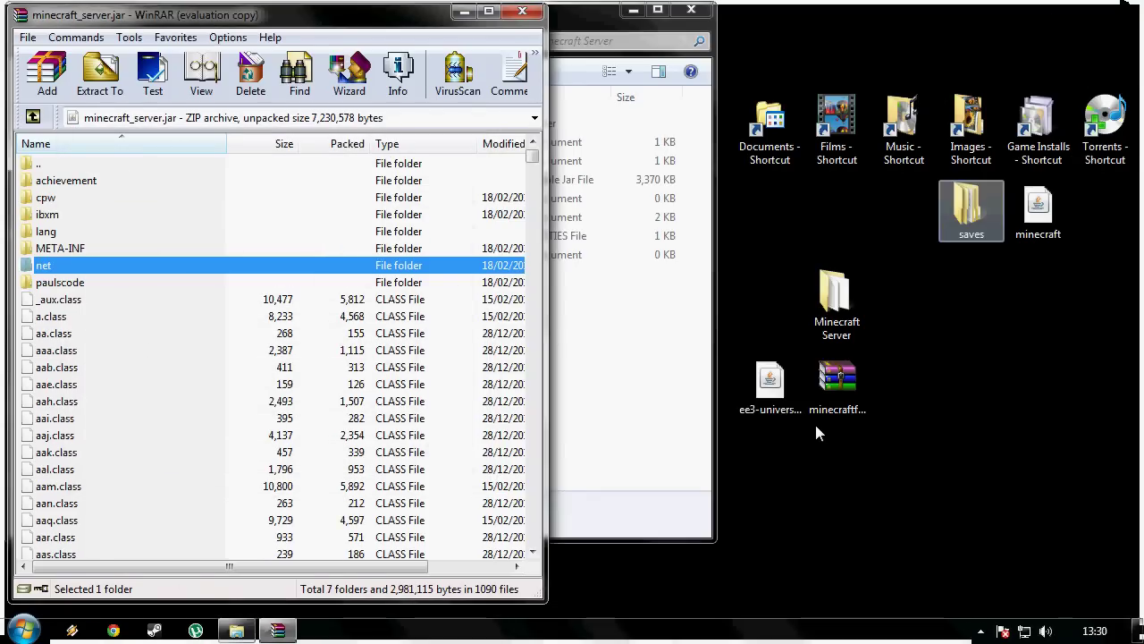
# - Open ee3-universal-pre1f.jar in WinRAR and dismiss the licence reminder
pyautogui.rightClick(771, 394)
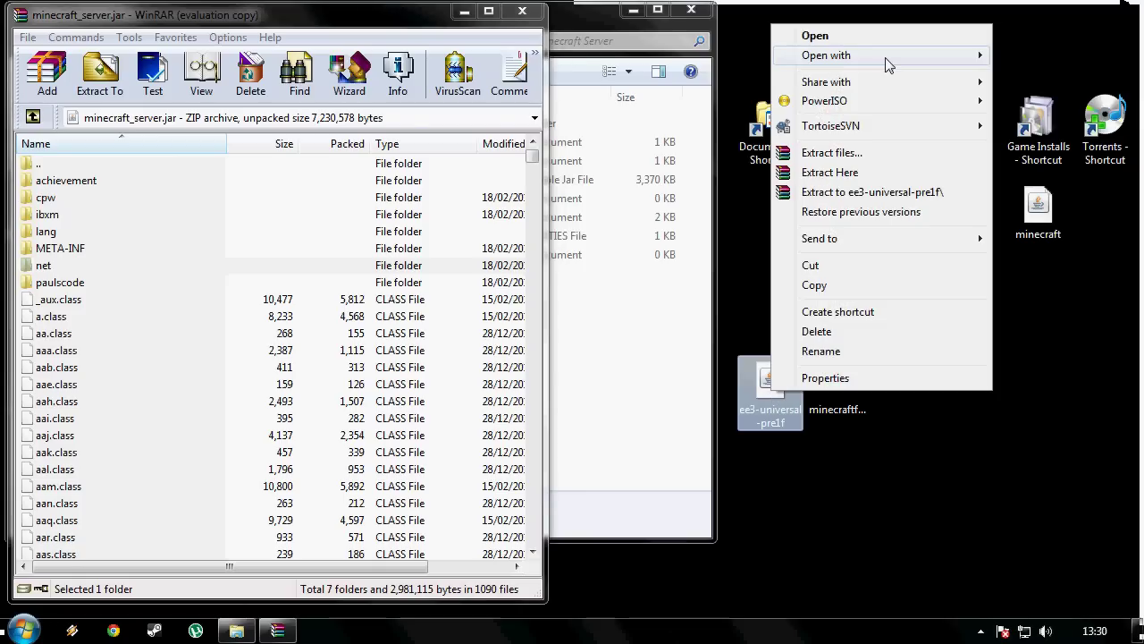
pyautogui.moveTo(888, 65)
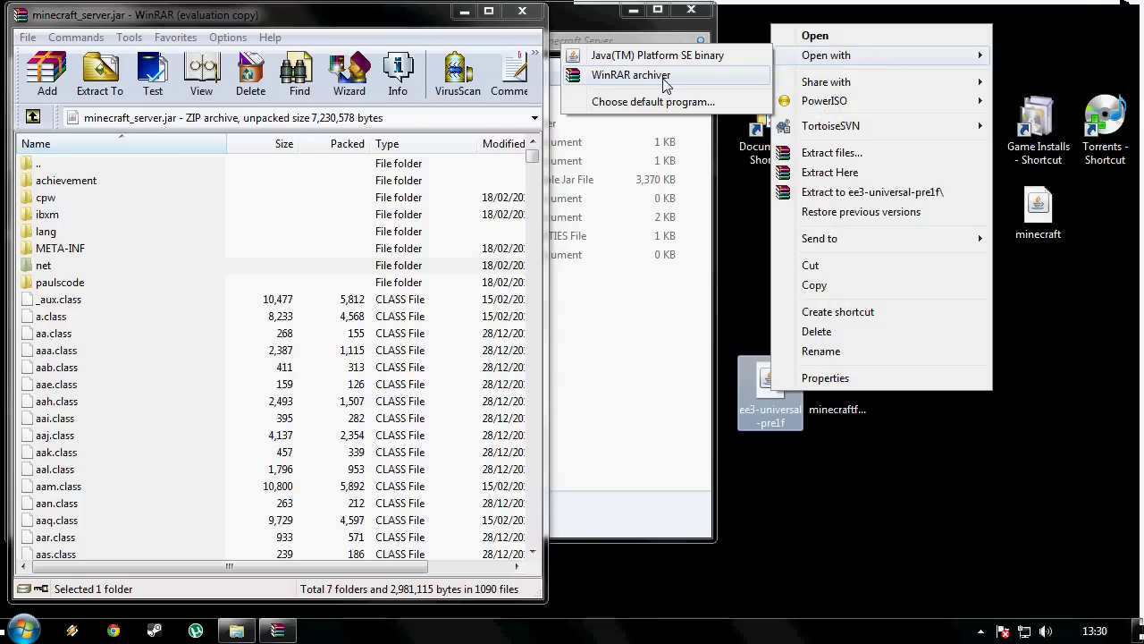
pyautogui.click(664, 78)
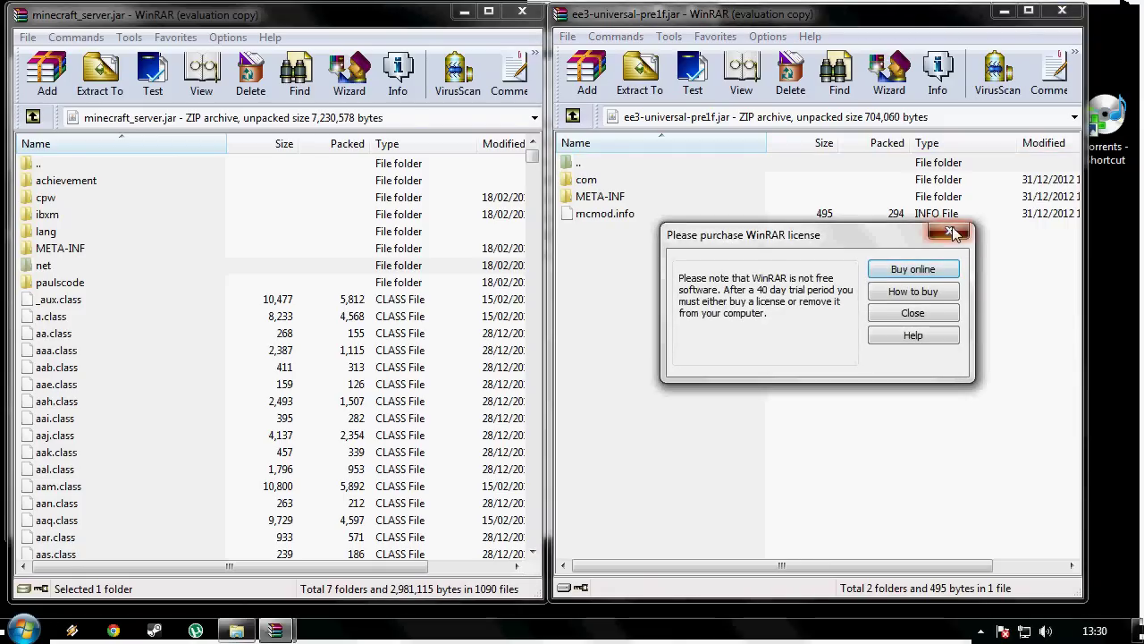
pyautogui.click(953, 234)
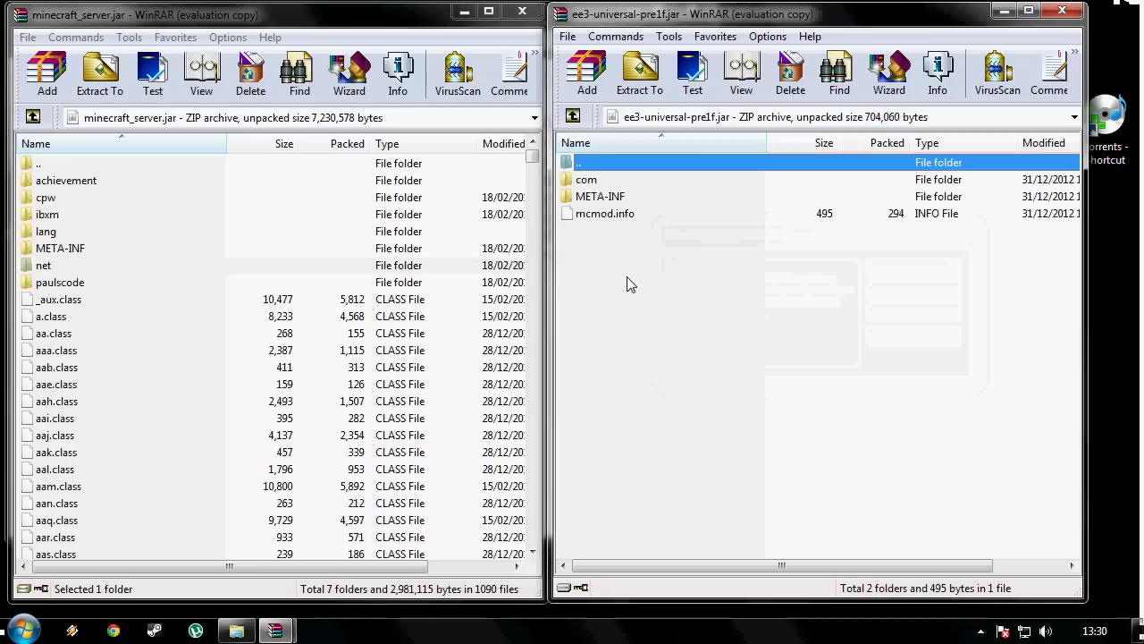
# - Drag the com folder and mcmod.info into minecraft_server.jar and confirm the add
pyautogui.click(599, 180)
pyautogui.keyDown('ctrl'); pyautogui.click(617, 219); pyautogui.keyUp('ctrl')
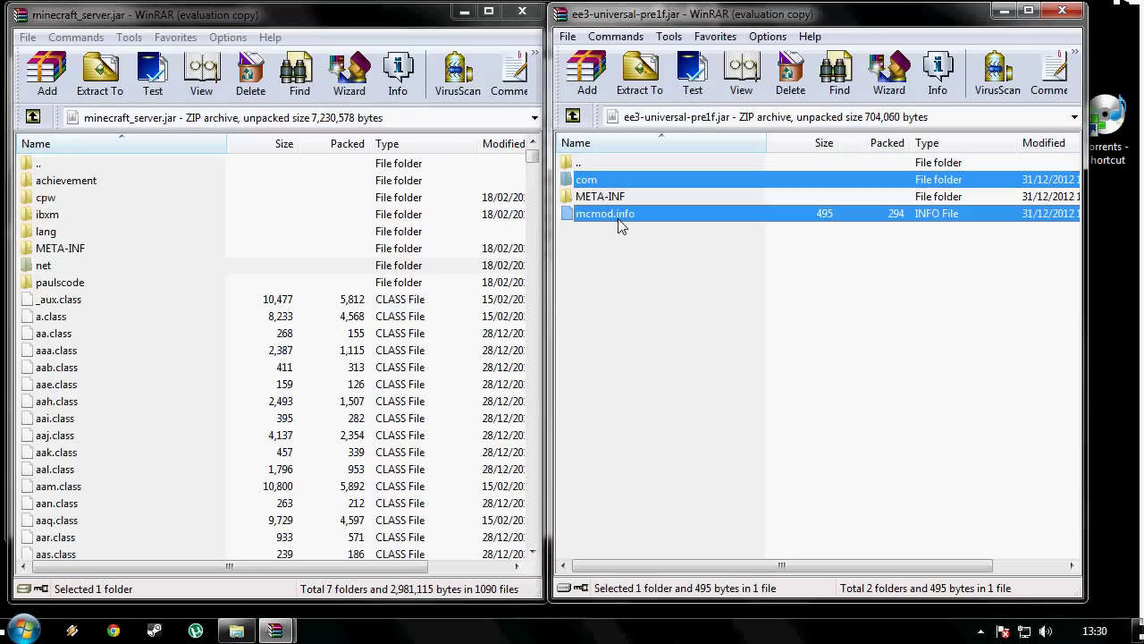
pyautogui.moveTo(650, 215); pyautogui.dragTo(344, 236)
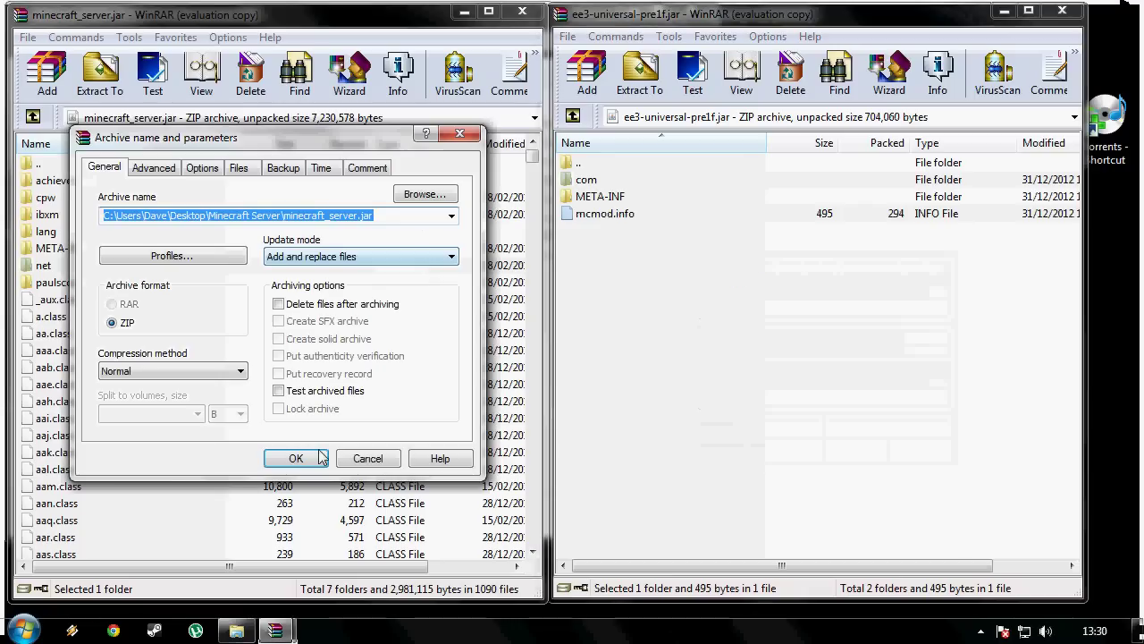
pyautogui.click(320, 457)
# - Close the EE3 archive and the minecraft_server.jar archive
pyautogui.click(617, 197)
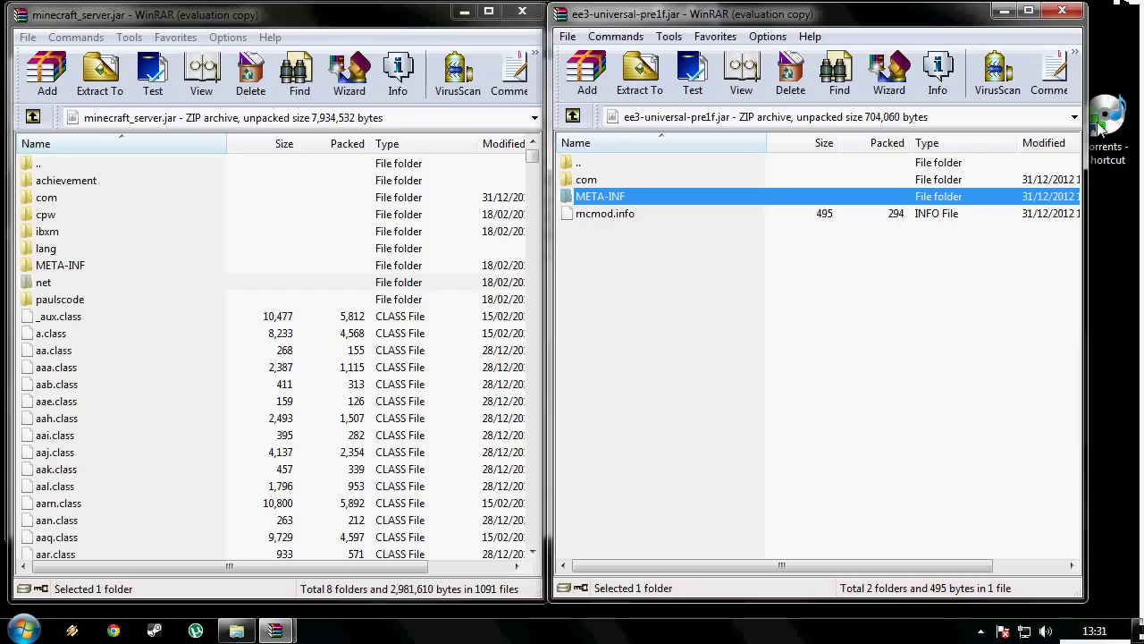
pyautogui.click(1061, 18)
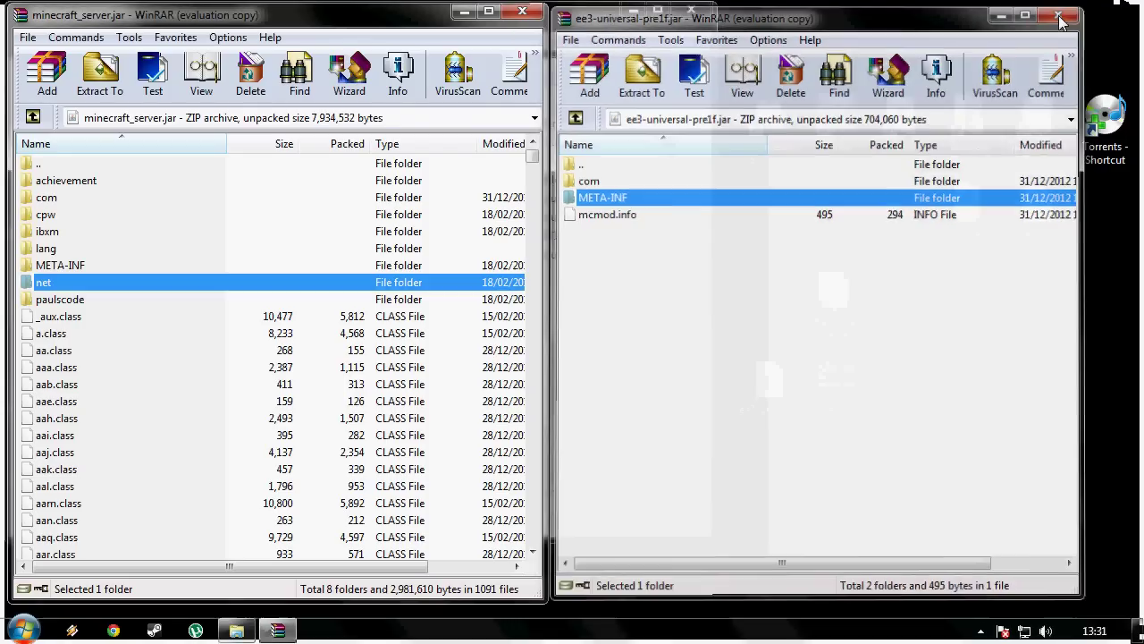
pyautogui.click(523, 13)
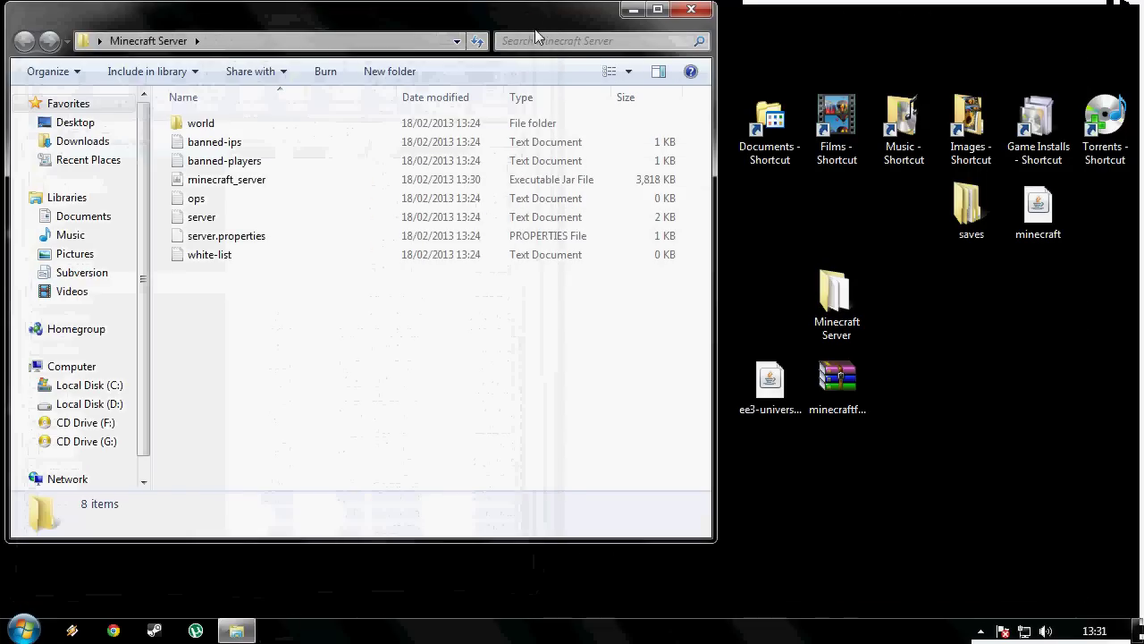
# - Launch the modded minecraft_server jar, close the server folder, and minimize the running server window
pyautogui.doubleClick(256, 183)
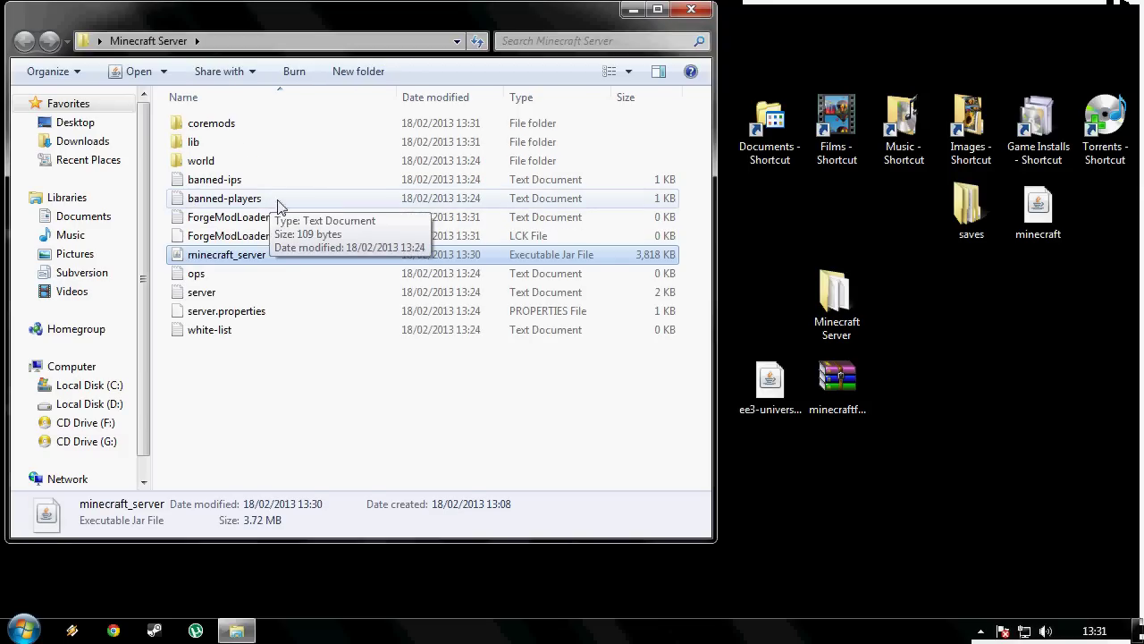
pyautogui.doubleClick(254, 257)
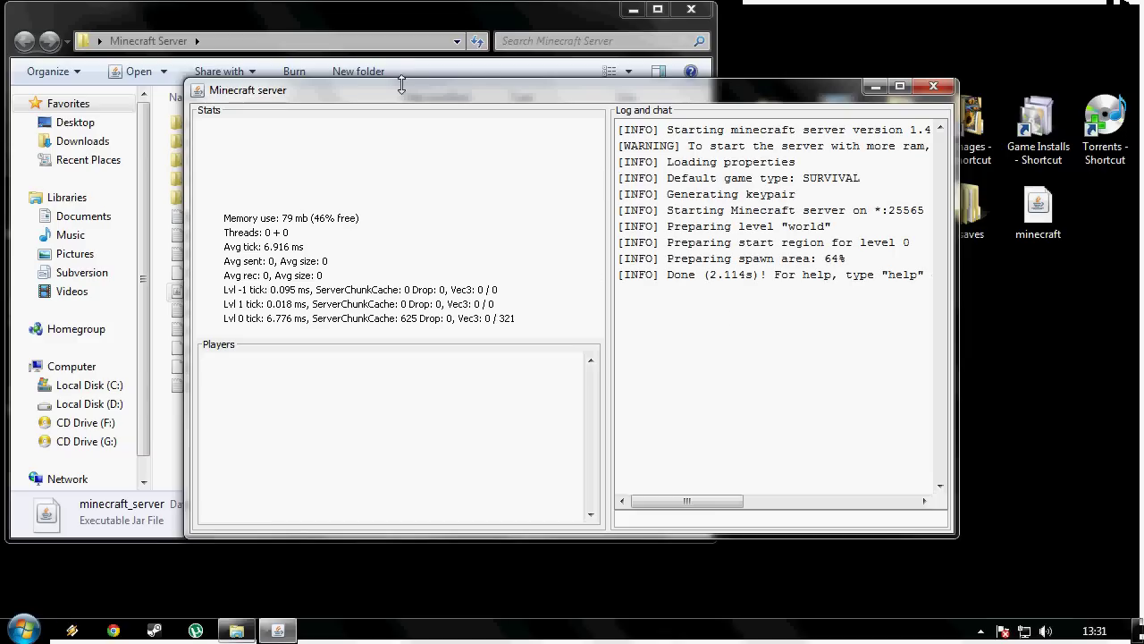
pyautogui.moveTo(411, 90); pyautogui.dragTo(290, 99)
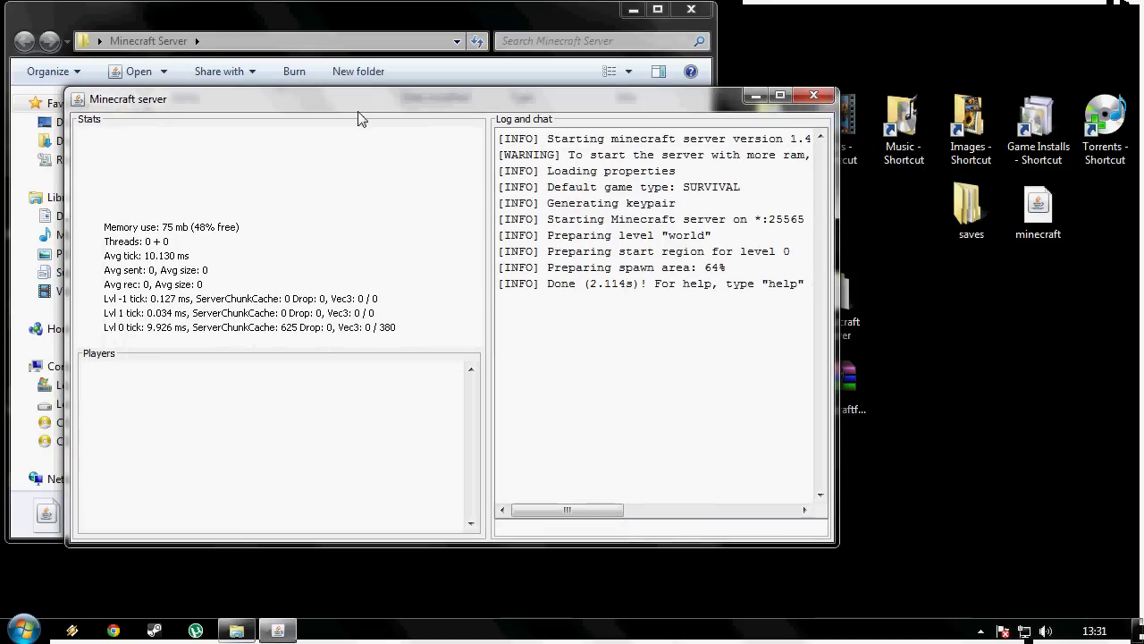
pyautogui.click(701, 13)
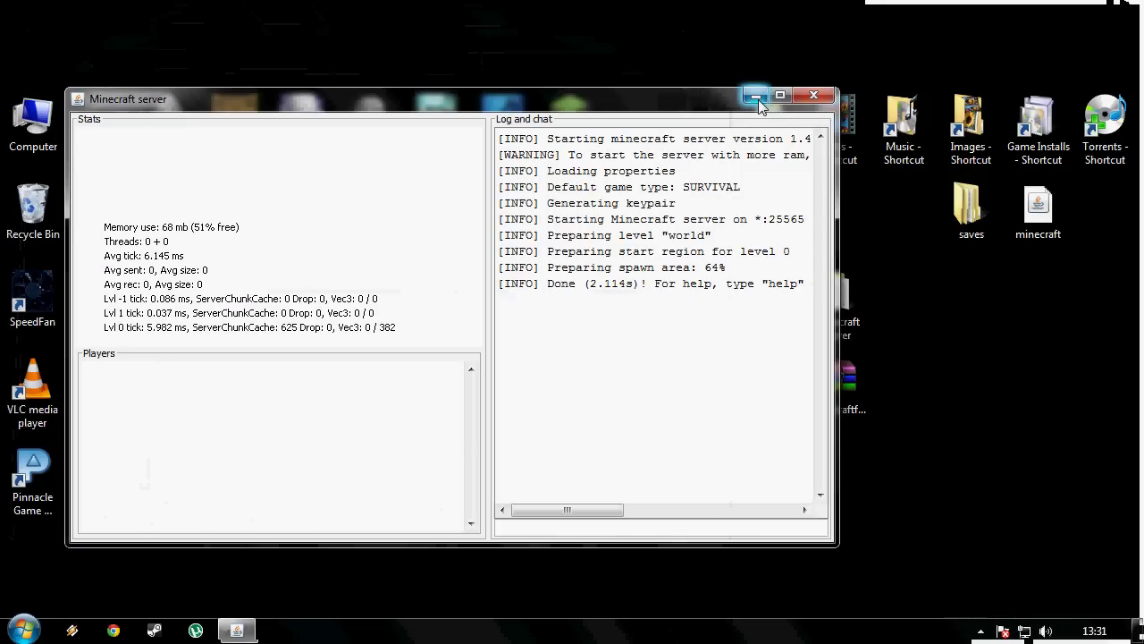
pyautogui.click(757, 98)
# - Launch Minecraft, log in, and open the Multiplayer list showing server Mine at 0/20
pyautogui.doubleClick(574, 125)
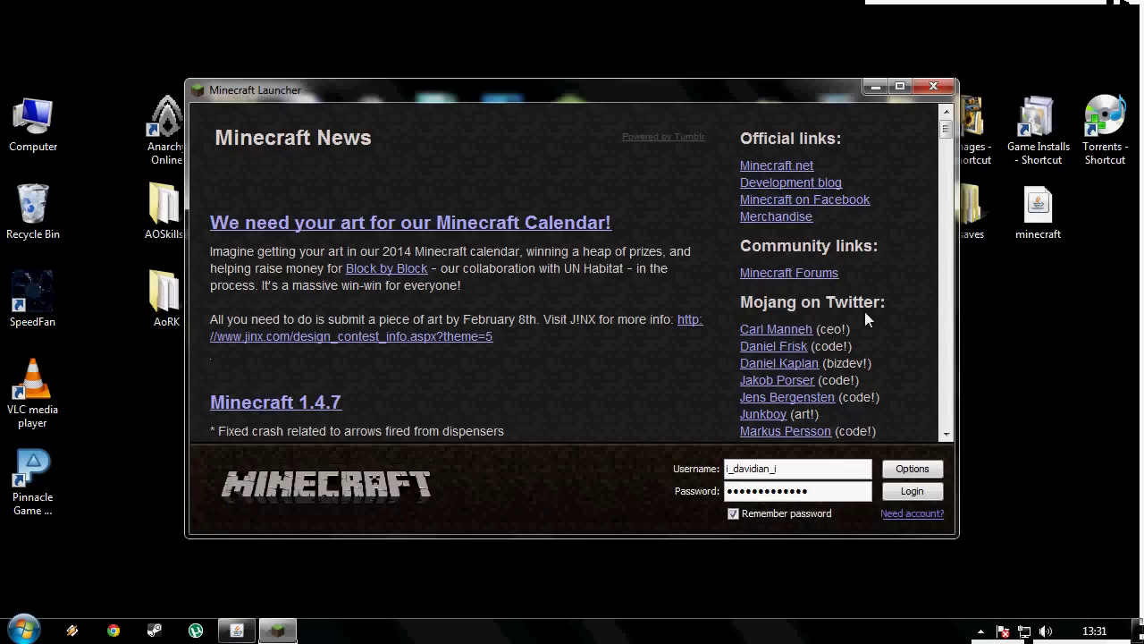
pyautogui.click(901, 493)
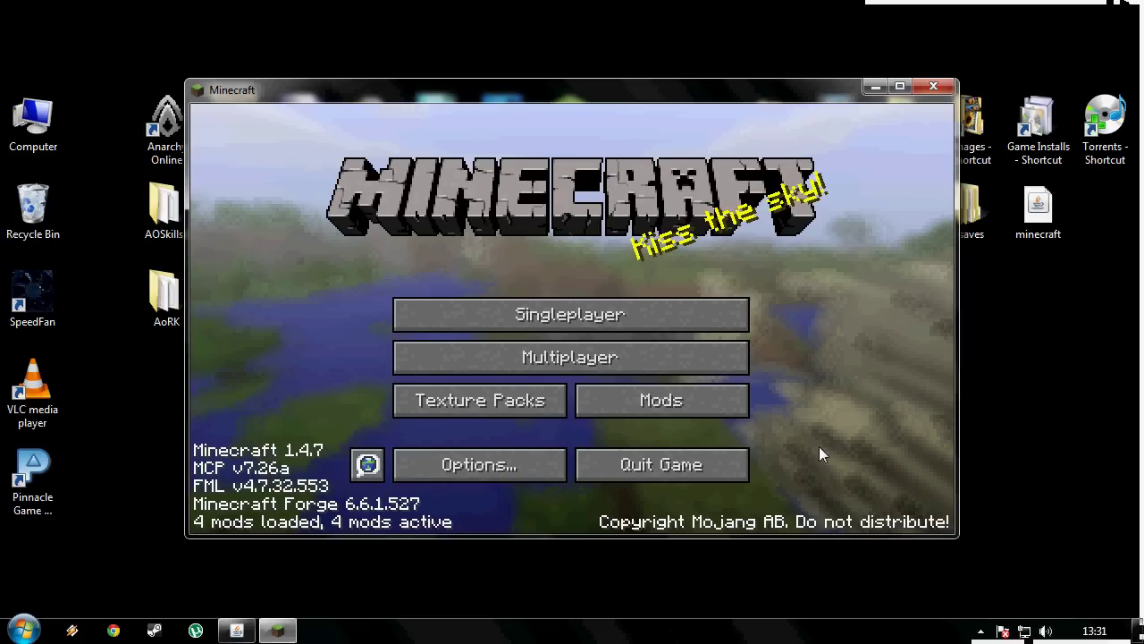
pyautogui.click(681, 357)
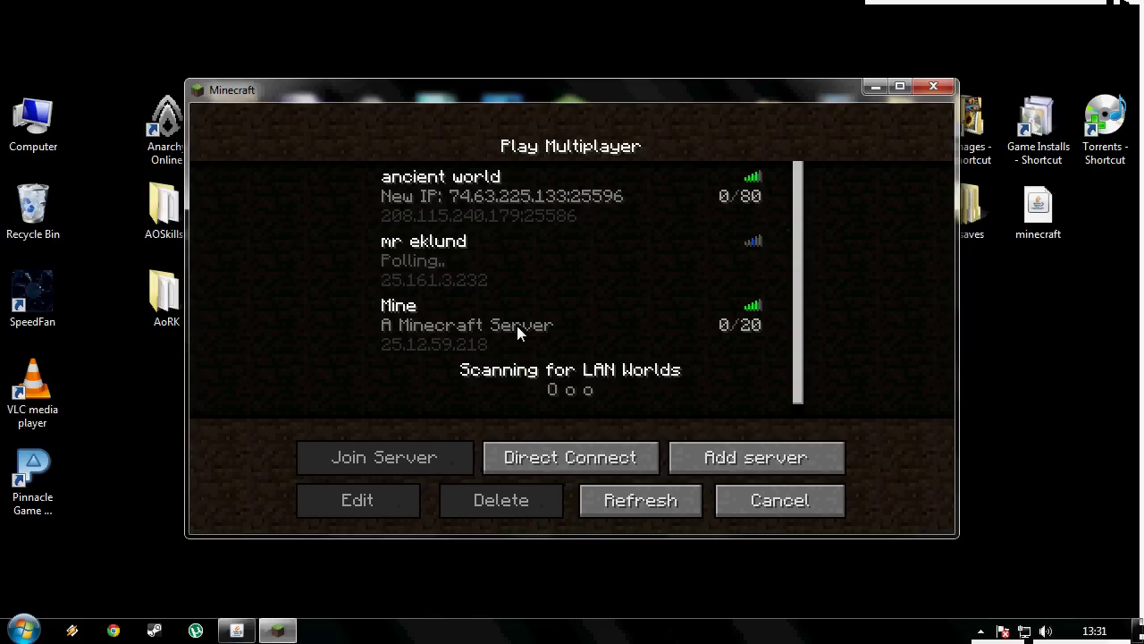